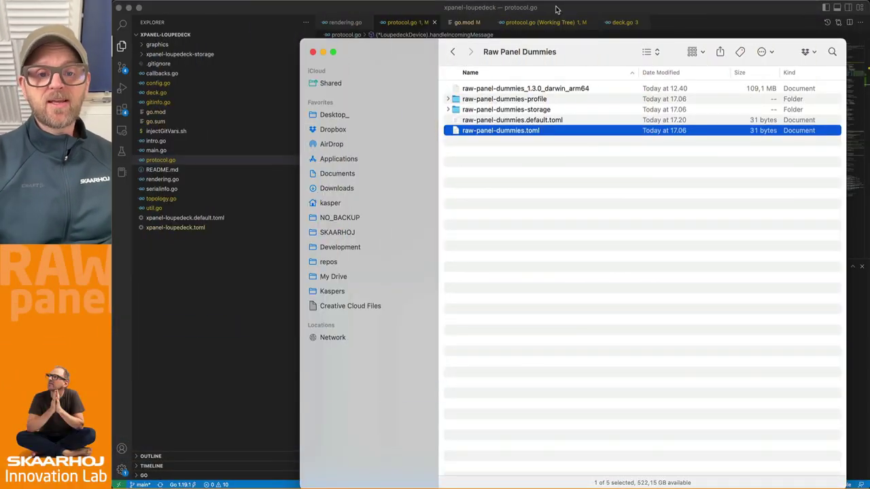
Switch to Chrome, connect to the physical SK_C15 at 192.168.11.137 in Raw Panel Explorer, and clear all of its feedback.
key(super+Tab)
key(super+Tab)
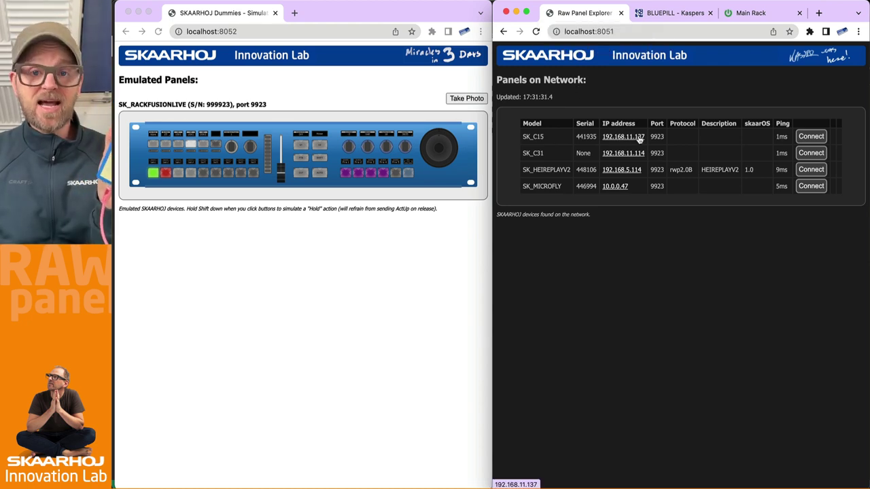
click(811, 136)
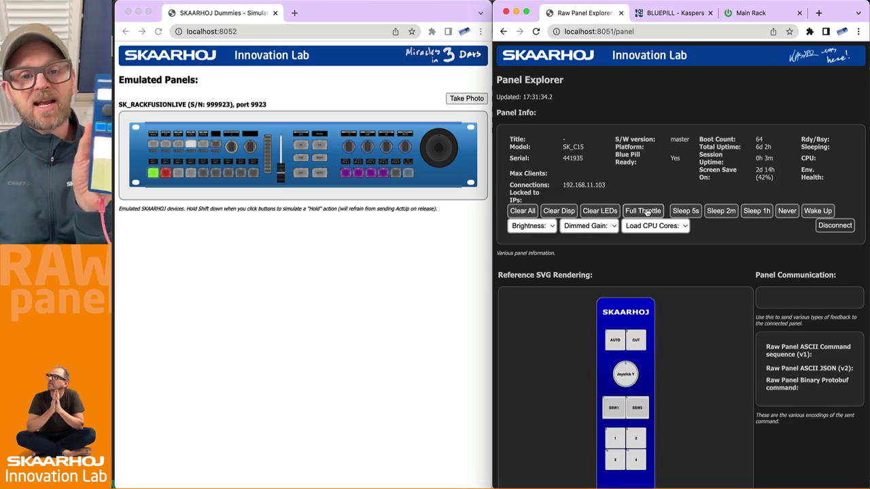
click(524, 213)
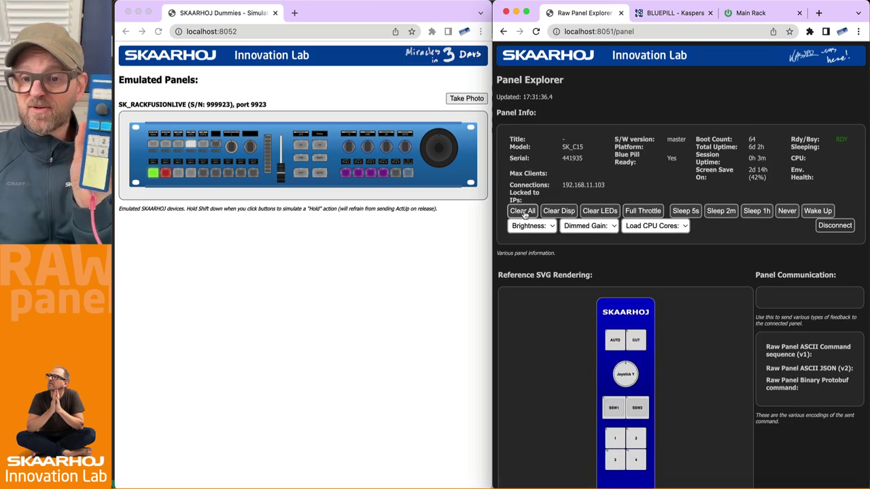
Examine the event scope of the SSW1 button (HWC#3), and disconnect from the SK_C15 panel.
click(617, 414)
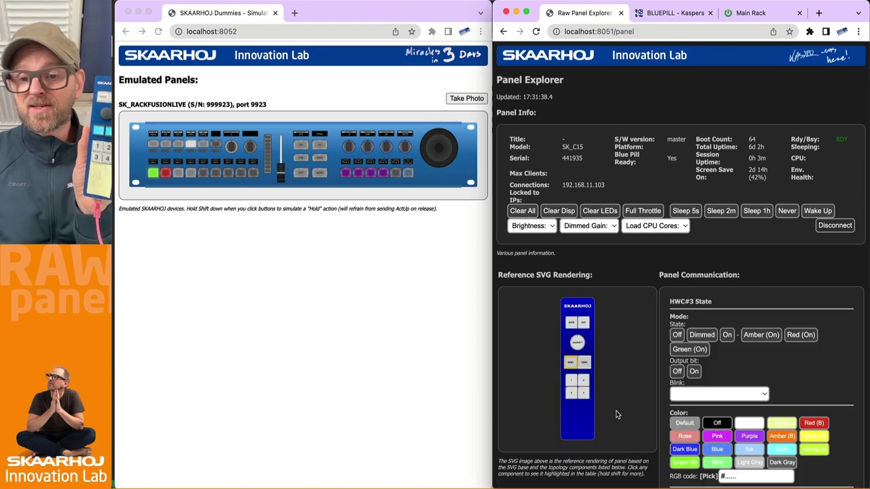
scroll(757, 413, down, 5)
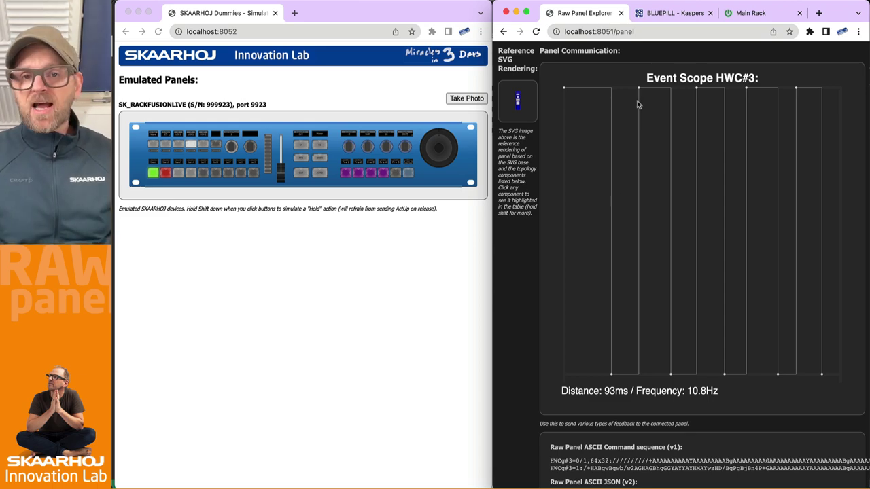
scroll(631, 86, up, 5)
click(839, 229)
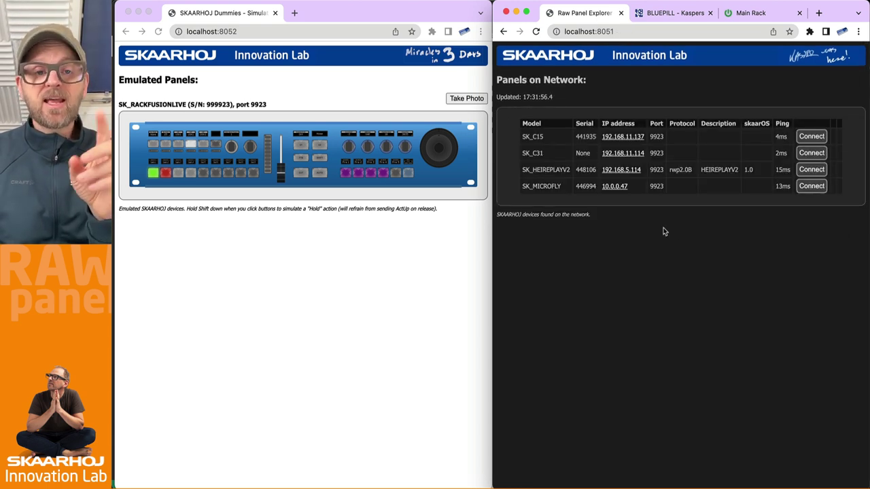
Reload the emulated panels page at localhost:8052, and show the raw-panel-dummies_1.3.0_darwin_arm64 help in Terminal with the -h flag.
click(278, 82)
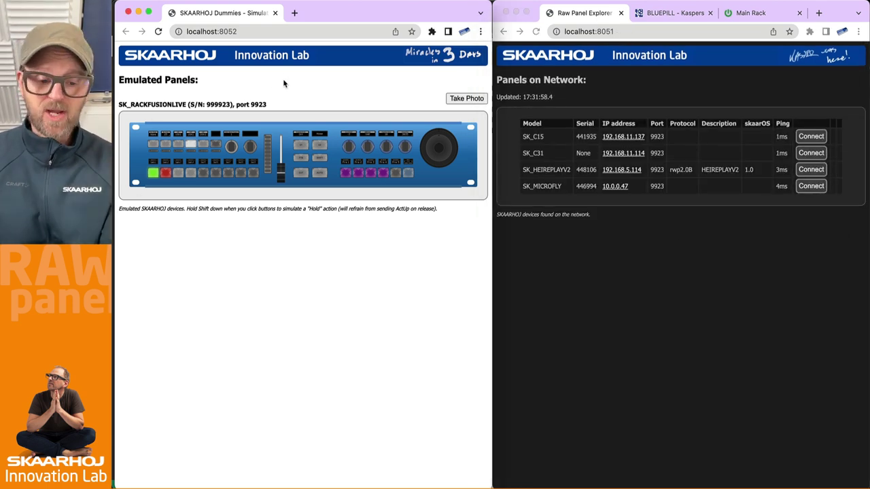
key(super+r)
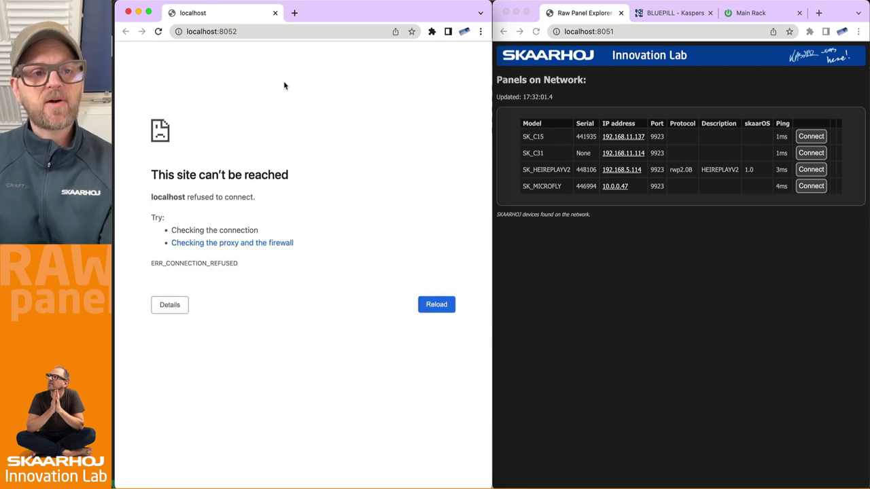
key(super+Tab)
key(super+Tab)
key(super+Tab)
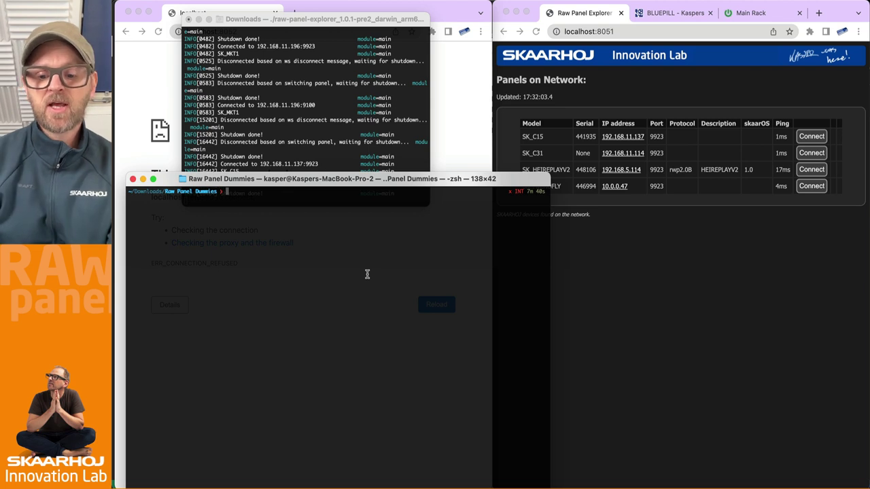
key(Up)
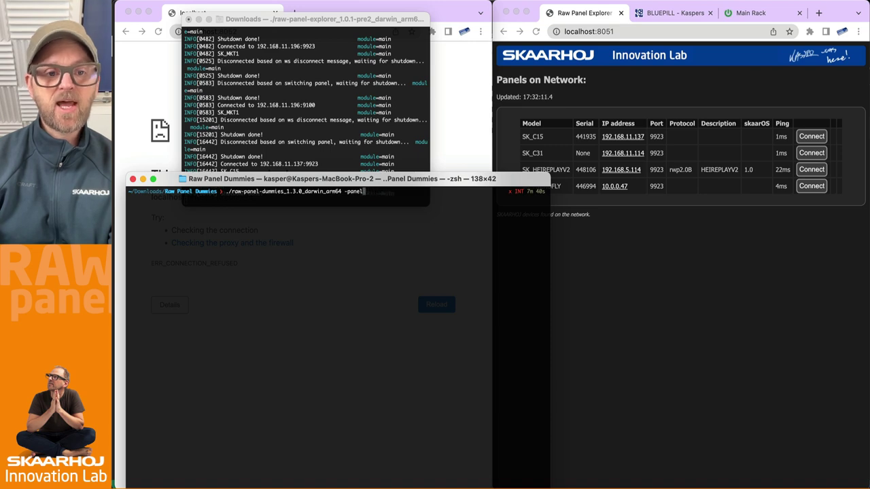
text(h)
key(Return)
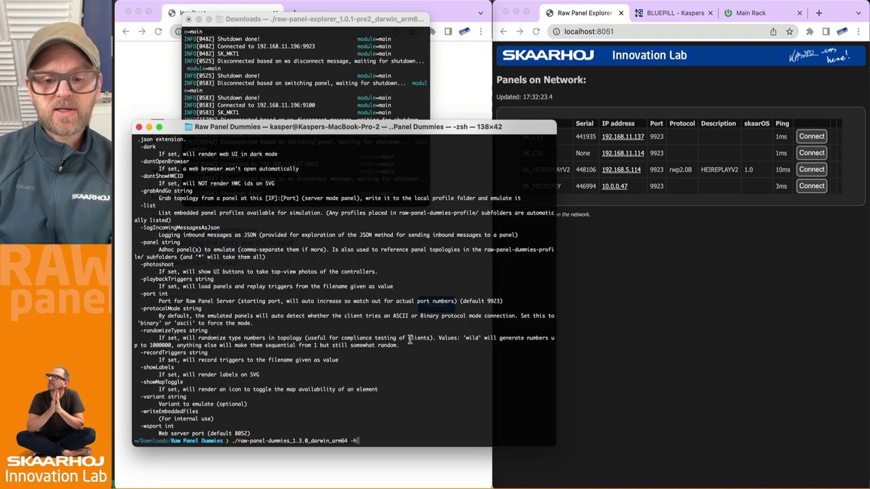
Run raw-panel-dummies_1.3.0_darwin_arm64 with -grabAndGo 192.168.11.137:9923 to emulate the physical SK_C15 panel.
text(grabAndGo)
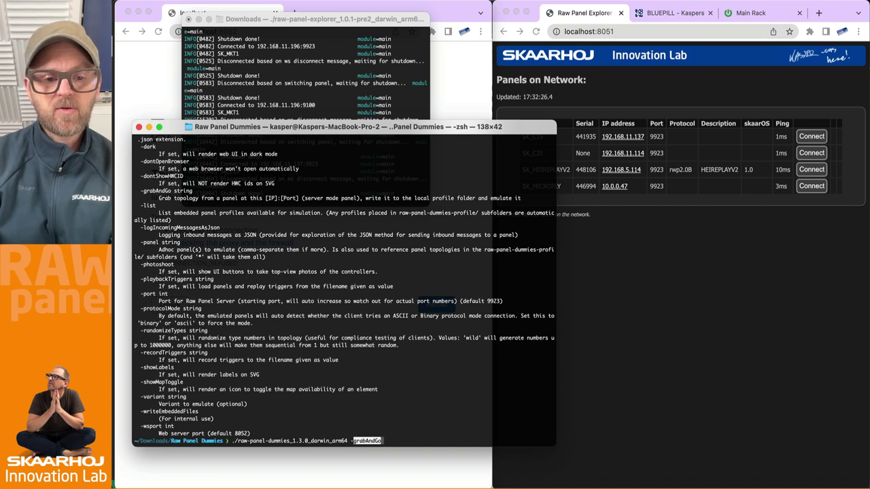
text(192.168.11.)
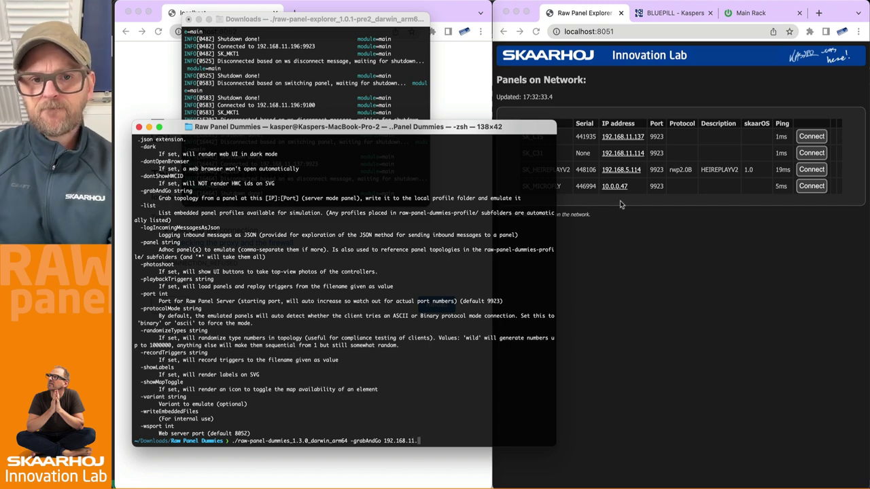
drag(548, 135, 535, 161)
text(137)
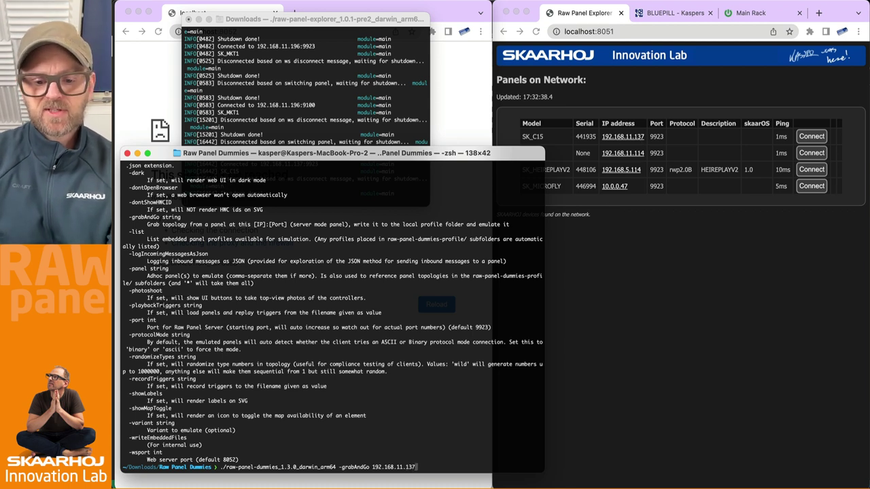
text(:9923)
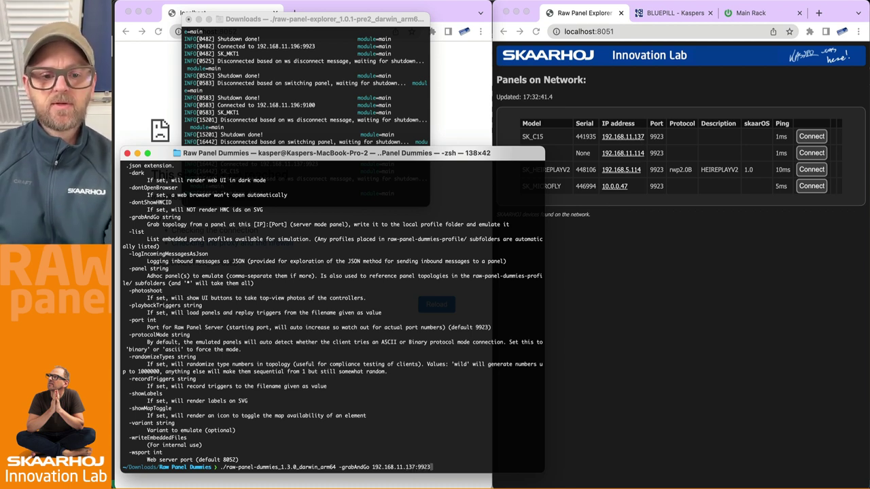
key(Return)
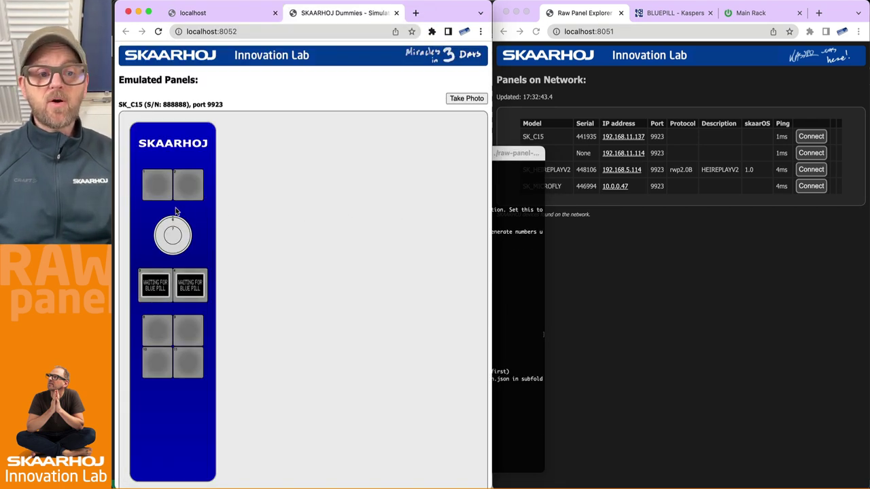
Connect Raw Panel Explorer to the emulated SK_C15 at 192.168.11.196, and test it with Full Throttle followed by Clear All.
click(704, 298)
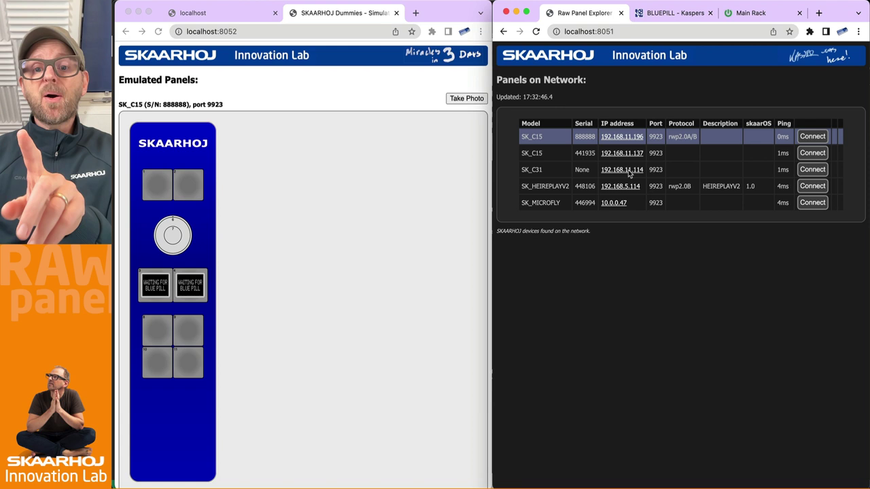
click(811, 136)
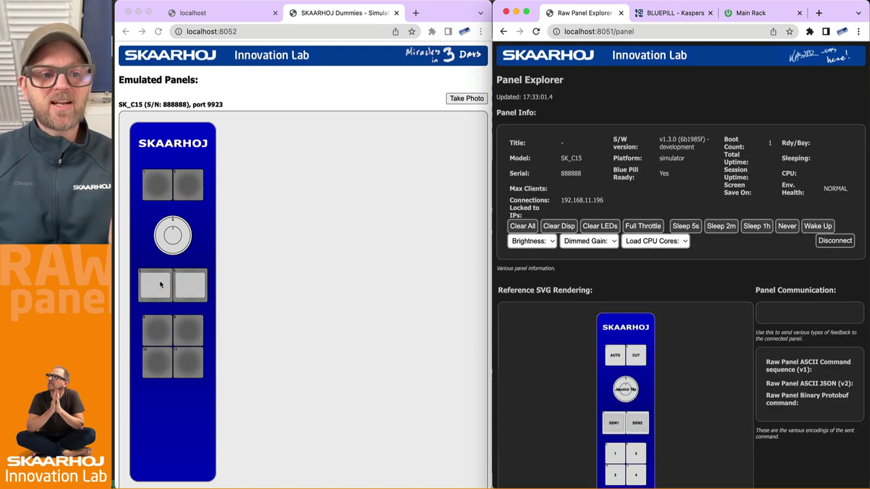
click(645, 229)
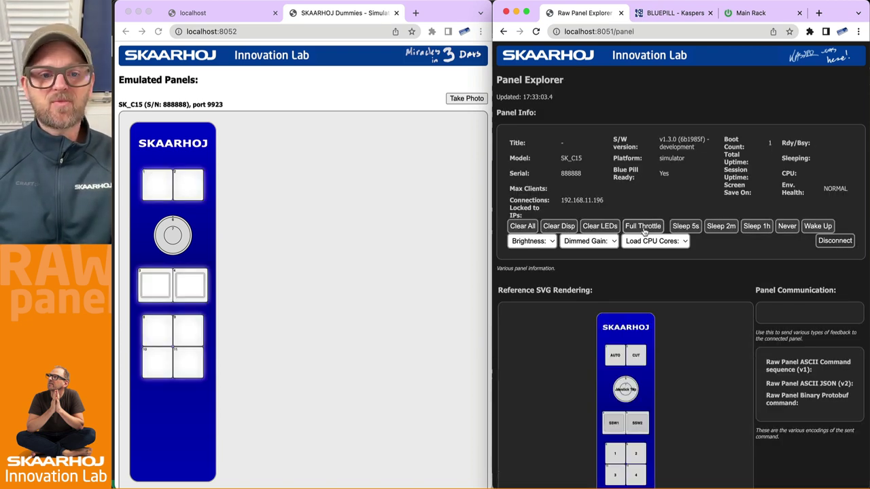
click(523, 227)
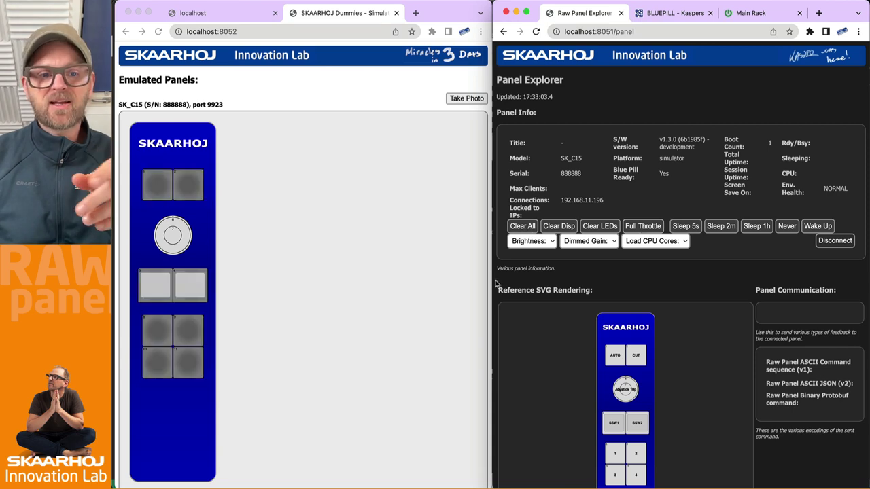
Send the B/W test image to the SSW1 display (HWC#3), and trigger that button on the emulated panel.
scroll(634, 340, down, 5)
click(608, 230)
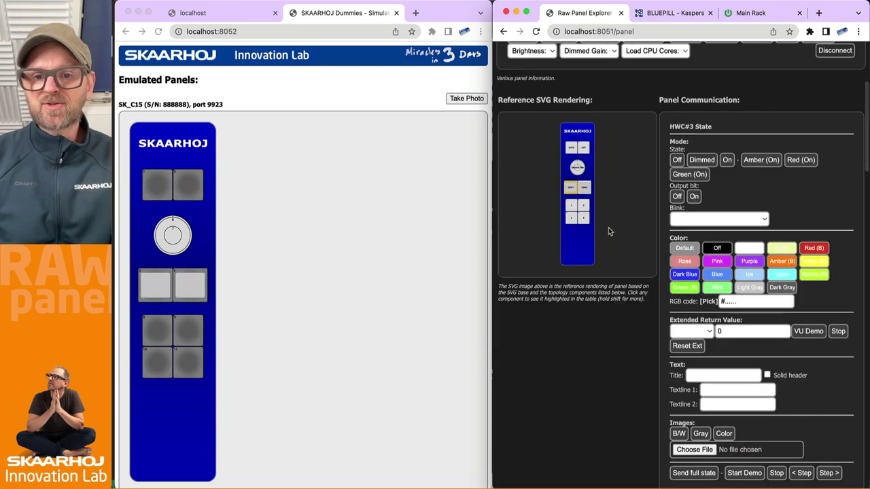
click(679, 434)
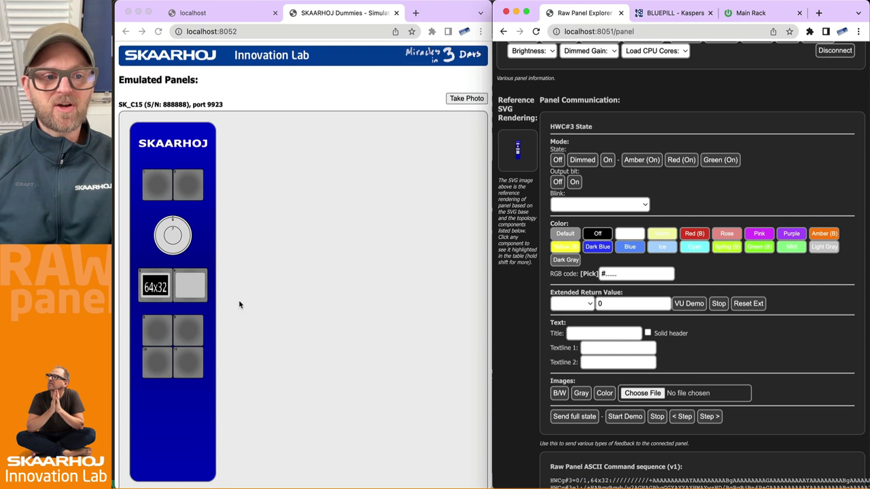
click(163, 292)
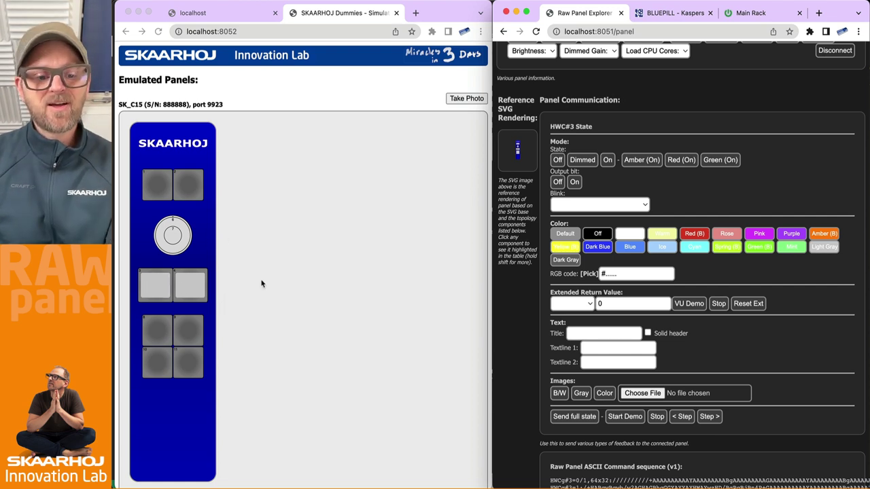
Switch to Finder and preview hwconfig.json in the raw-panel-dummies-profile folder to check the title and model fields.
key(super+Tab)
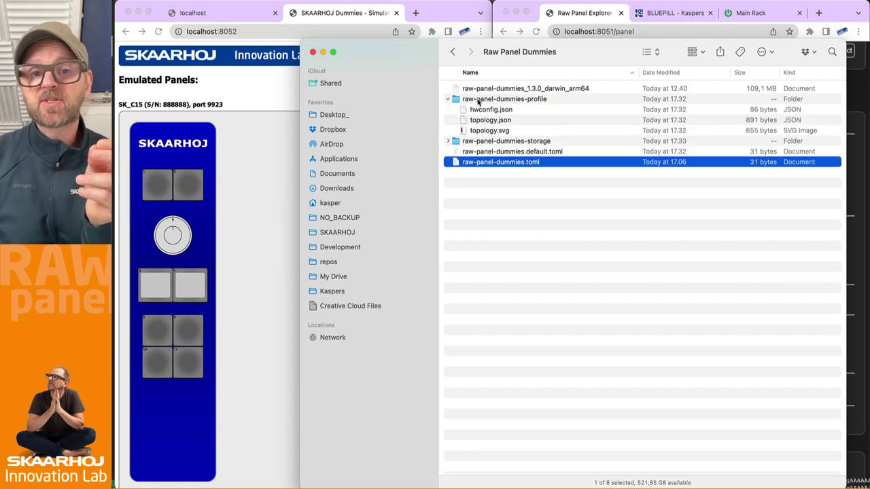
click(481, 111)
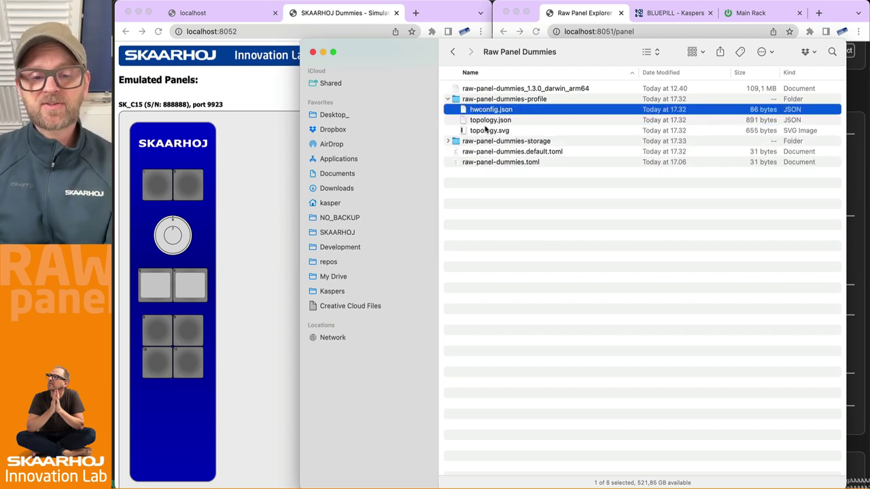
key(space)
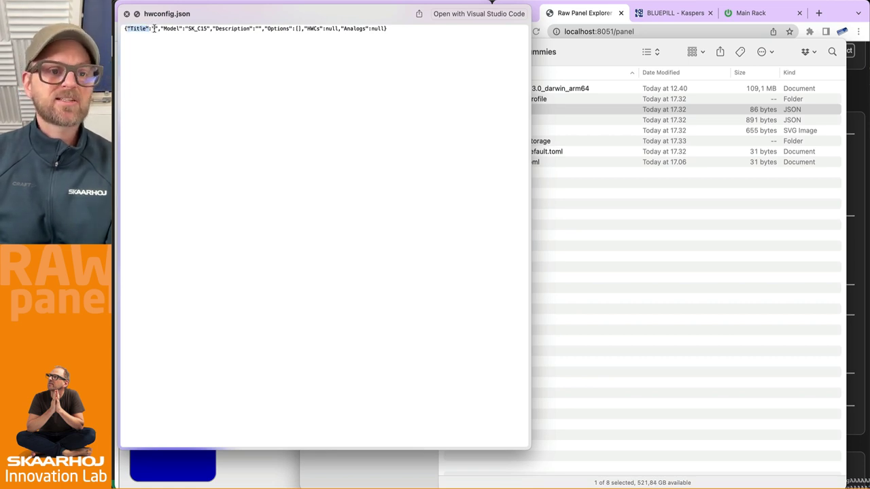
click(197, 29)
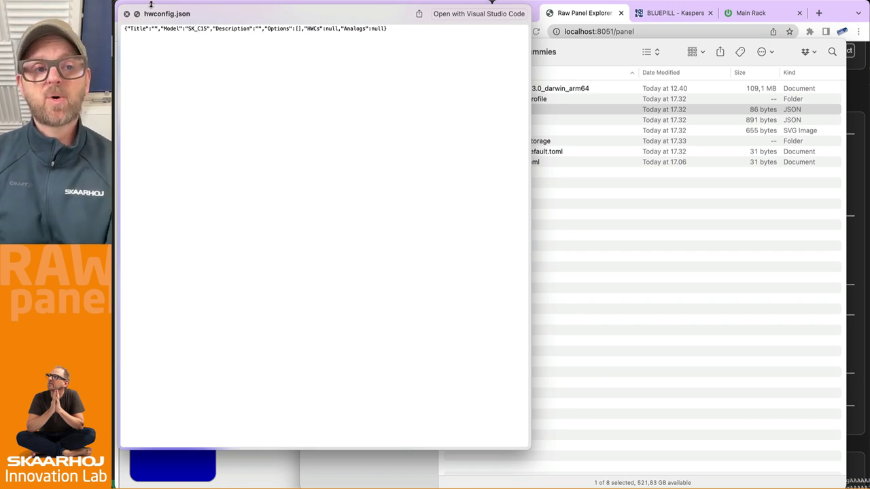
click(127, 15)
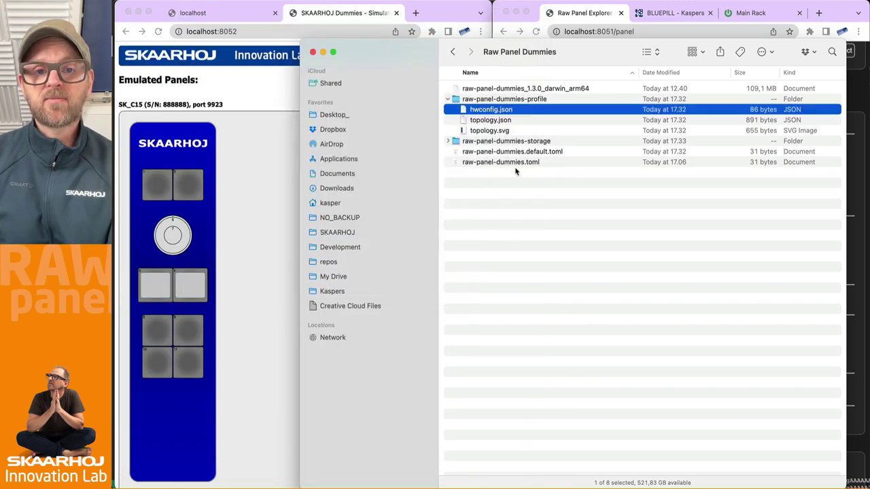
Preview topology.json and topology.svg in the raw-panel-dummies-profile folder, and view topology.json once more.
click(494, 120)
key(space)
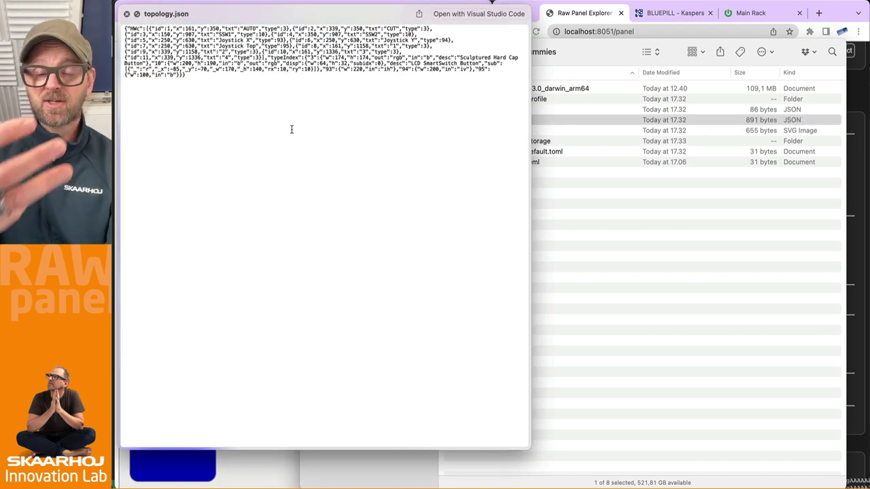
key(space)
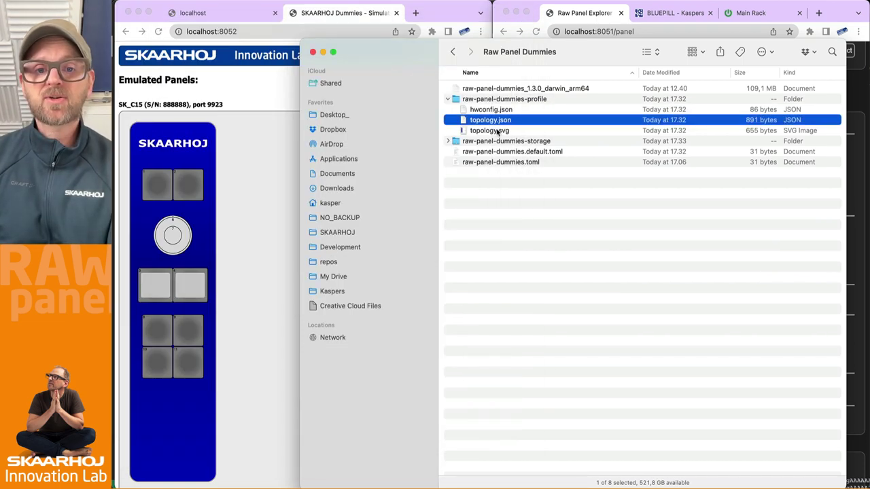
click(492, 130)
key(space)
key(space)
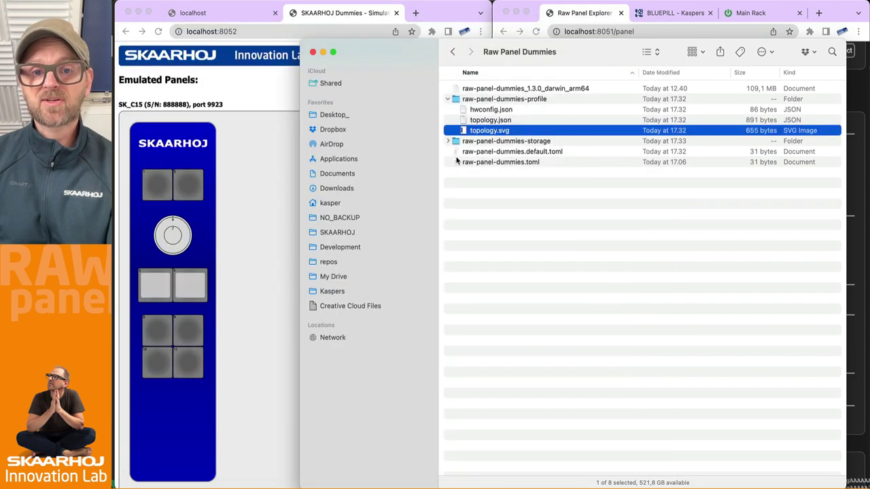
click(487, 121)
key(space)
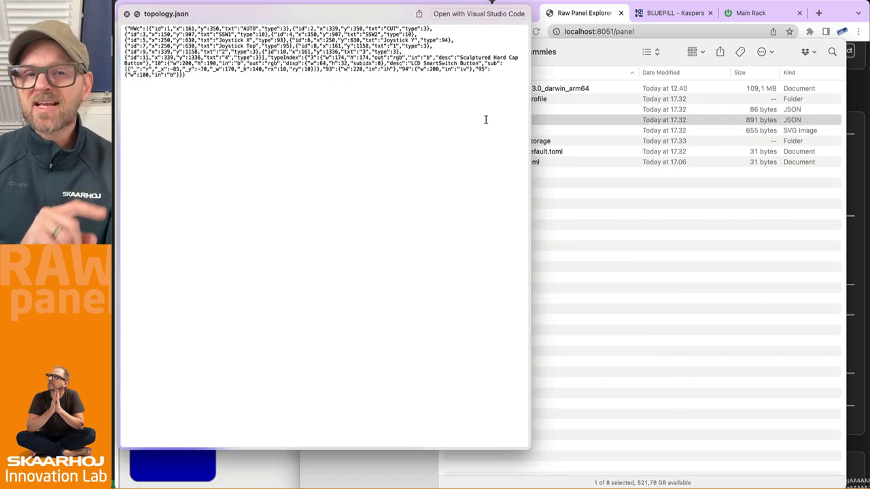
key(space)
Switch to Terminal and connect to the physical SK_C15 from a new window with nc 192.168.11.137 9923.
key(super+Tab)
key(super+Tab)
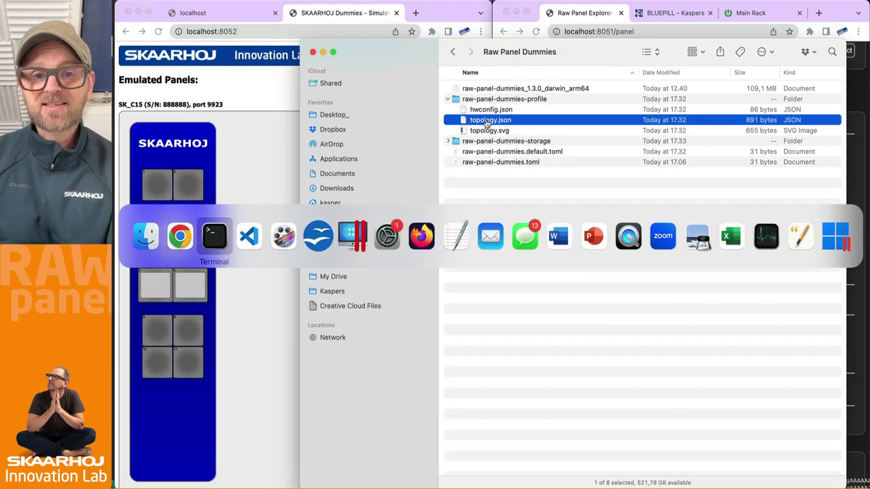
key(super+n)
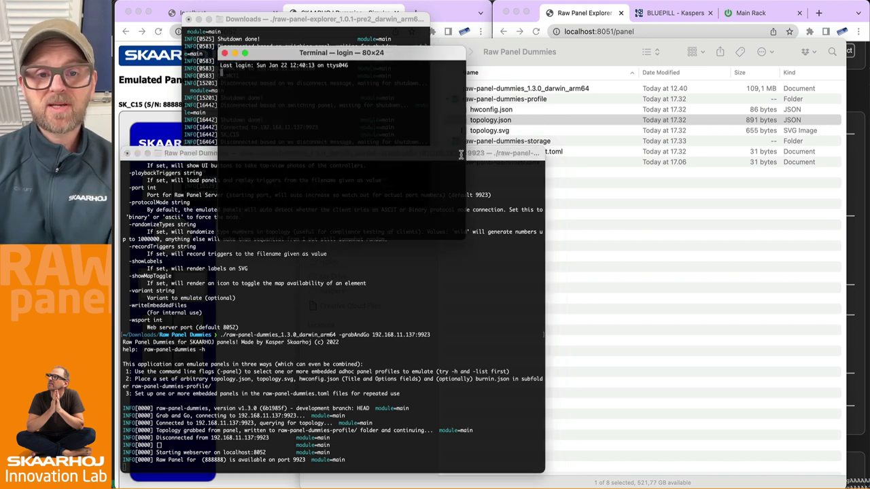
text(nc 192.168.11.137 9923)
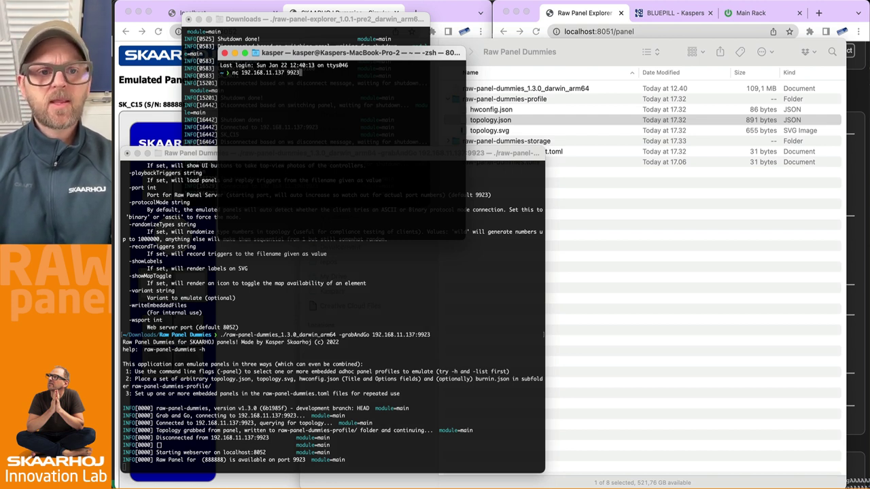
key(Return)
Query the connected panel with the list and PanelTopology? commands.
text(list)
key(Return)
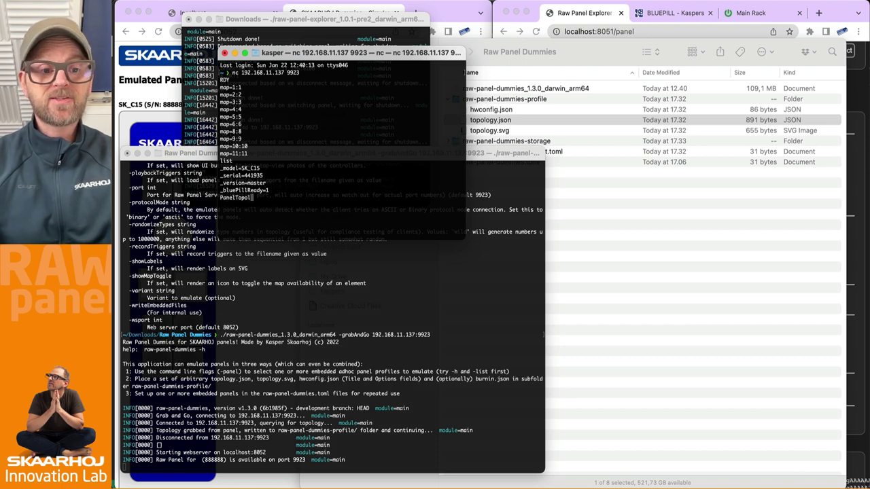
text(ogy?)
key(Return)
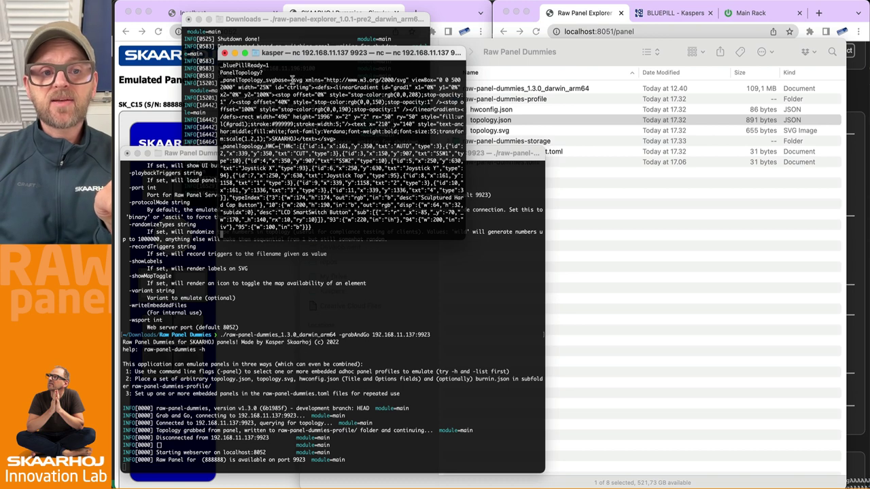
Highlight the SVG base and the HWC JSON in the panel's topology response, and return to the profile files in Finder.
drag(290, 80, 338, 138)
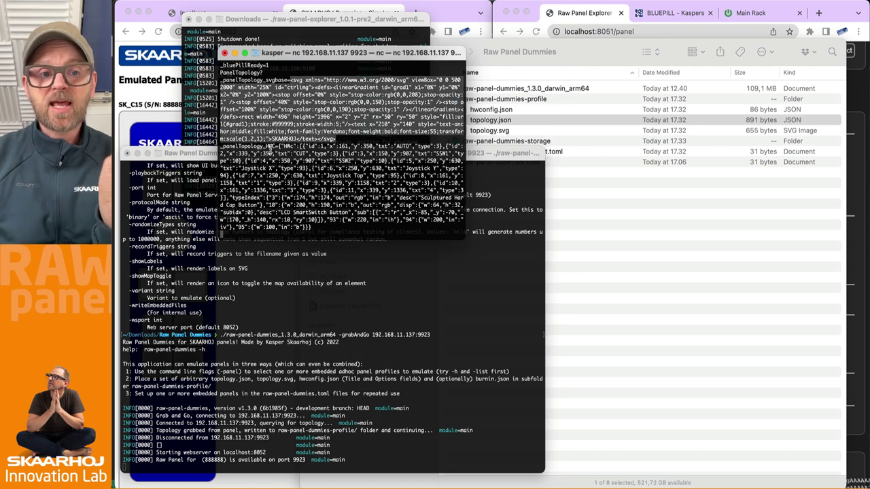
drag(279, 146, 329, 227)
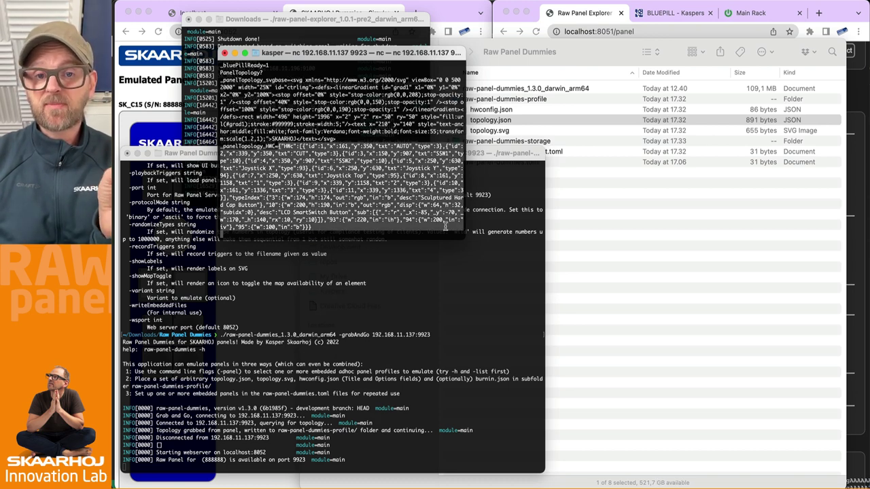
click(561, 45)
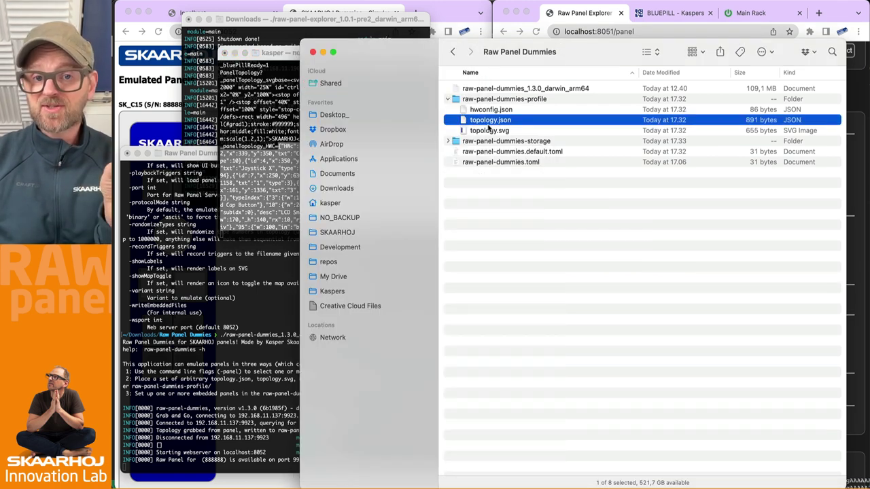
click(136, 94)
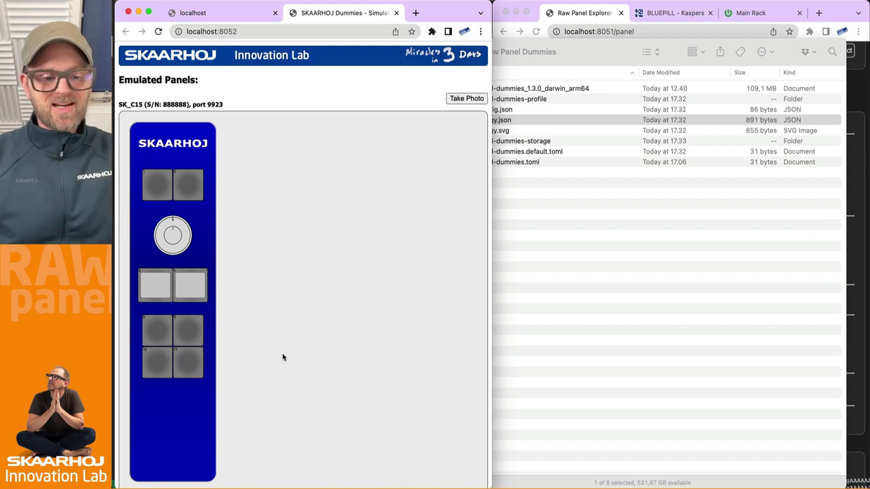
key(super+Tab)
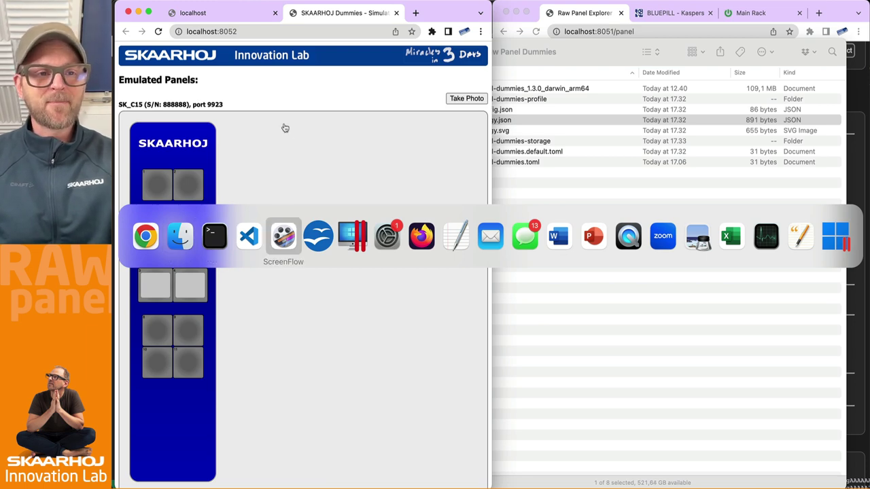
click(344, 187)
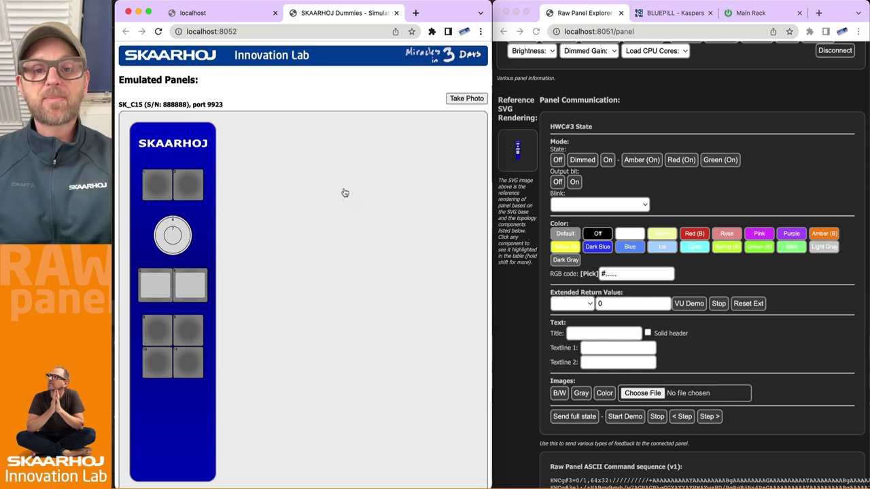
Group hwconfig.json, topology.json and topology.svg in Finder into a new folder named C15, and expand it.
key(super+Tab)
key(super+Tab)
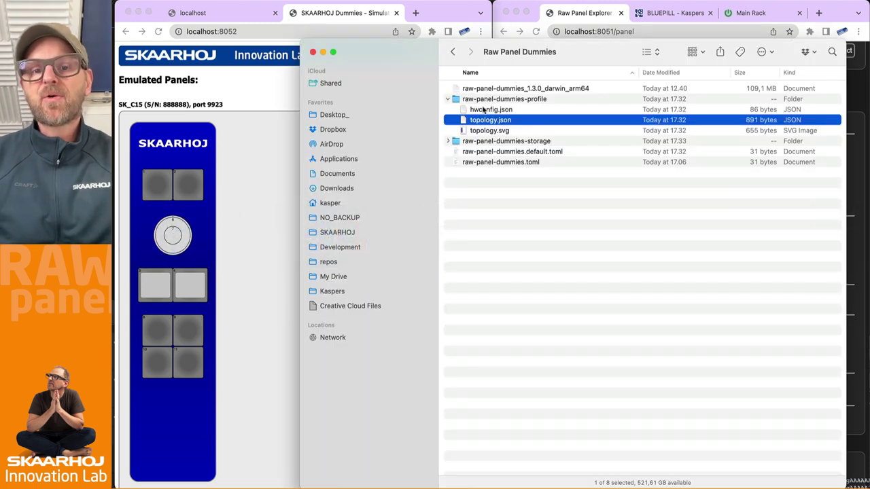
click(484, 109)
shift+click(484, 130)
right_click(488, 129)
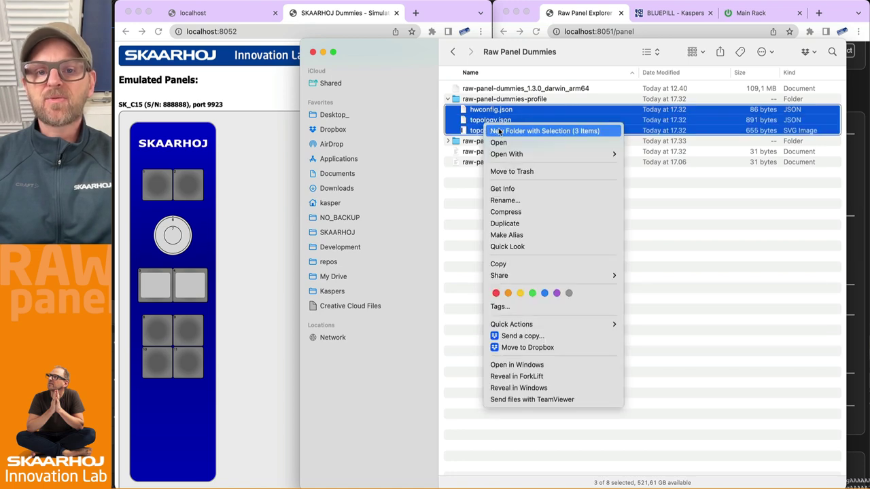
click(499, 131)
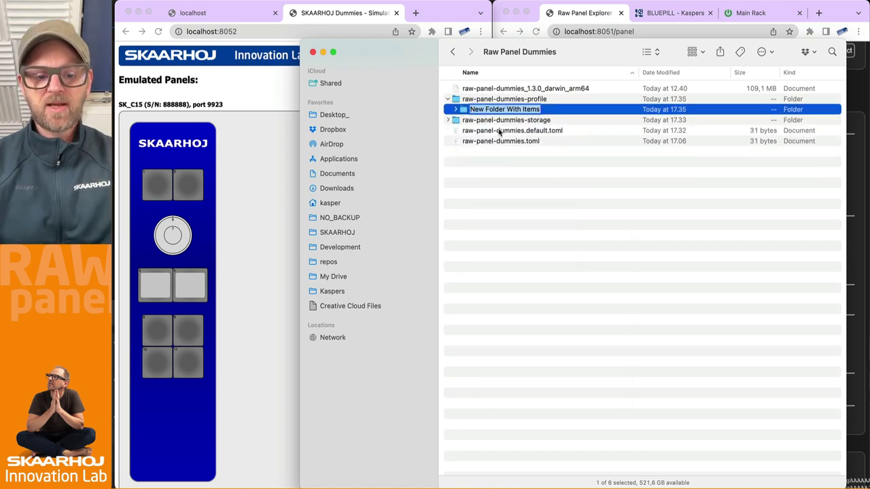
text(C15)
key(Return)
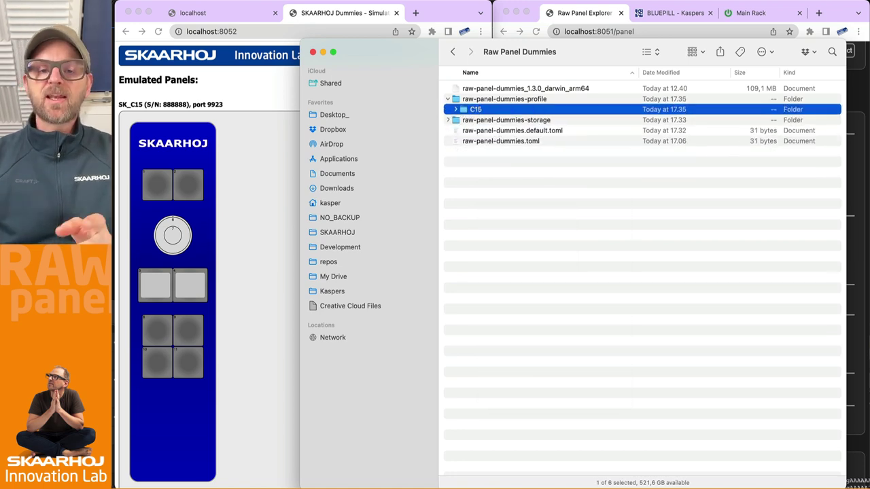
key(Right)
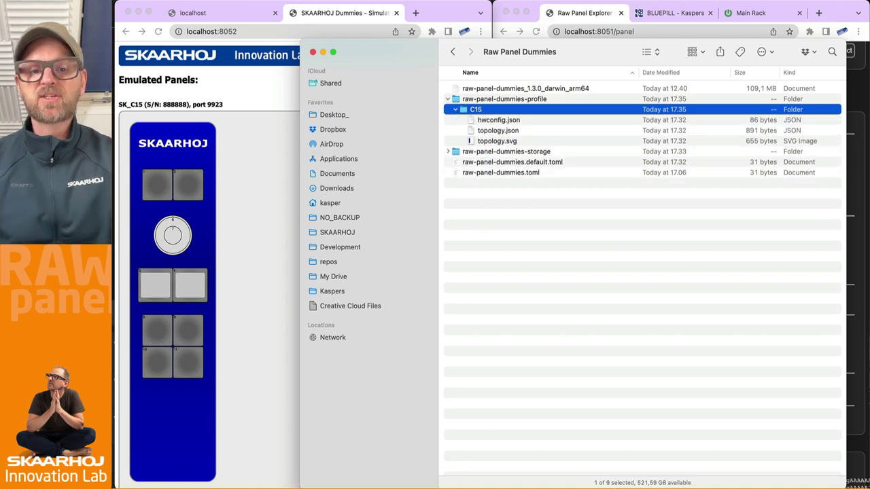
Stop the running emulator in Terminal, clear the screen, and run ./raw-panel-dummies_1.3.0_darwin_arm64 without options.
key(super+Tab)
key(super+Tab)
key(super+Tab)
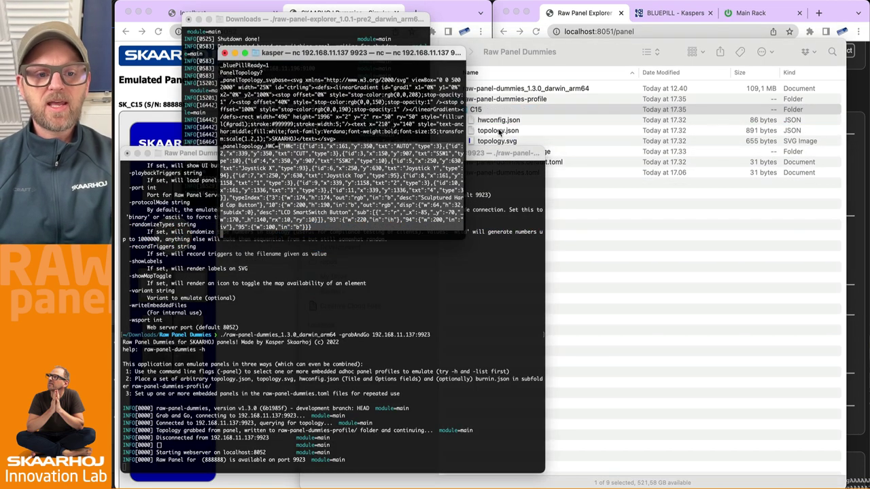
click(392, 399)
key(ctrl+c)
key(Up)
key(BackSpace)
key(BackSpace)
key(BackSpace)
key(BackSpace)
key(BackSpace)
key(BackSpace)
key(BackSpace)
key(BackSpace)
key(BackSpace)
key(BackSpace)
key(BackSpace)
key(BackSpace)
key(BackSpace)
key(BackSpace)
key(BackSpace)
key(BackSpace)
key(BackSpace)
key(BackSpace)
key(BackSpace)
key(BackSpace)
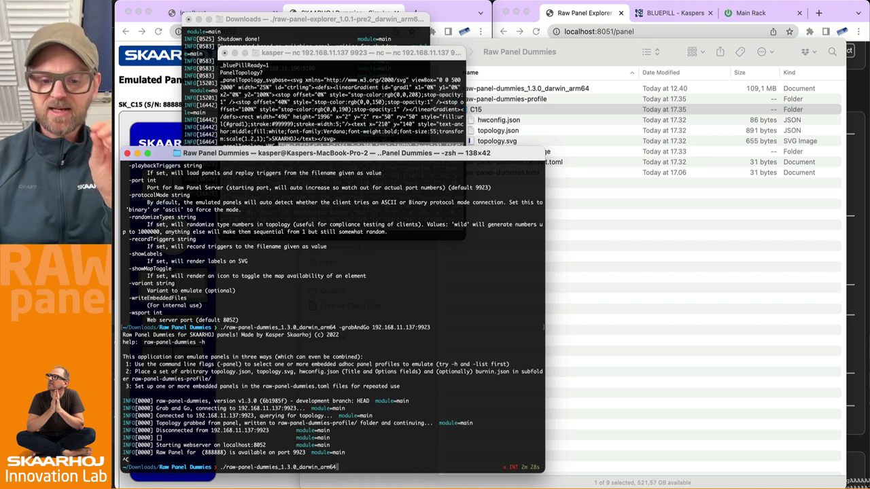
key(ctrl+l)
key(Return)
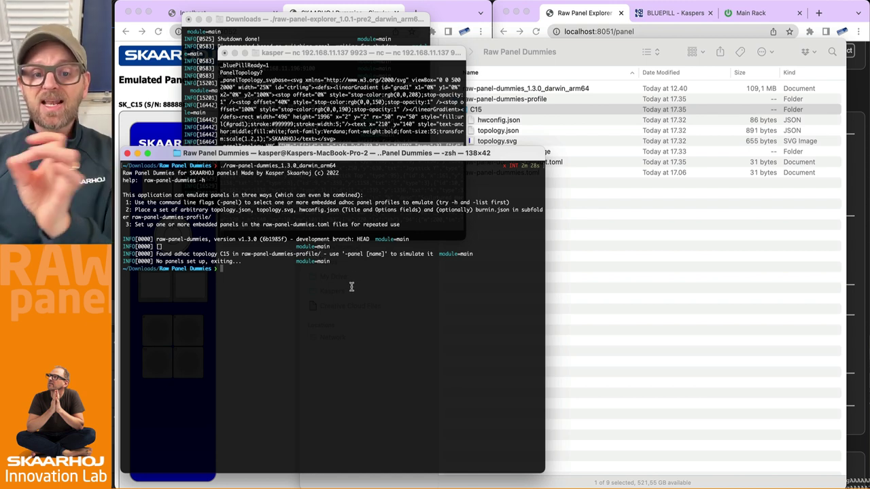
Run the emulator with -panel C15, and return to the C15 profile folder in Finder.
key(Up)
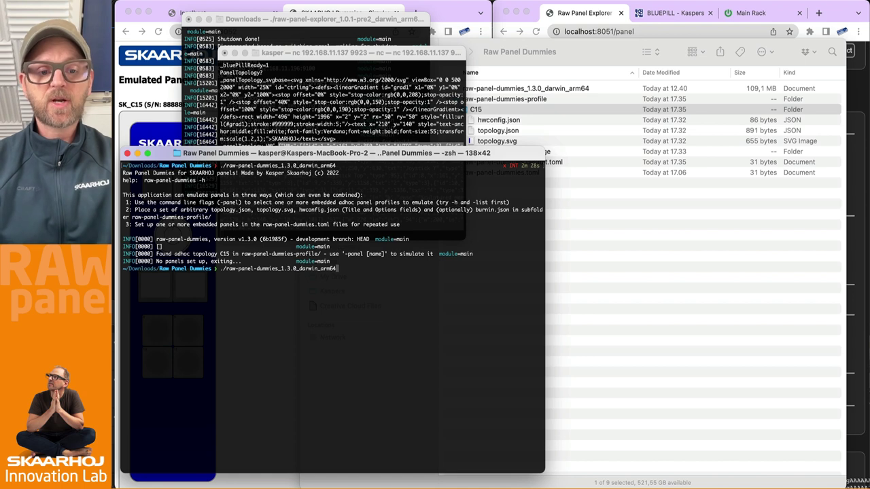
text(-panel C15)
key(Return)
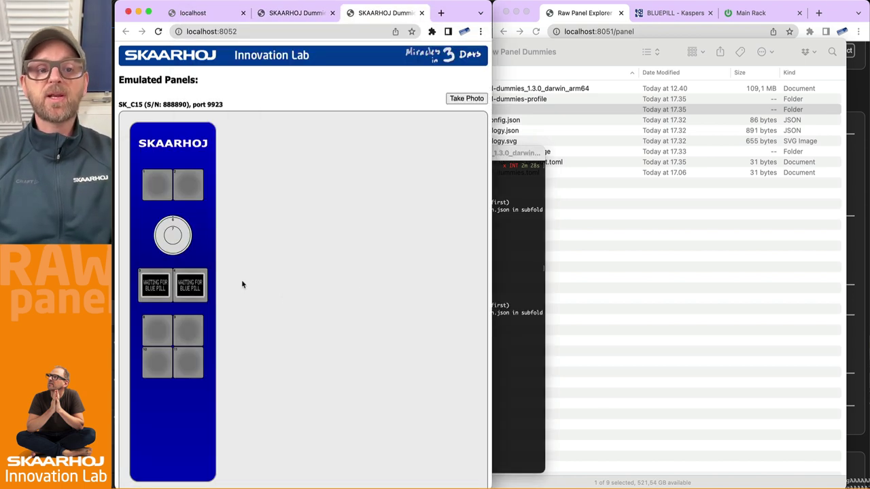
click(503, 110)
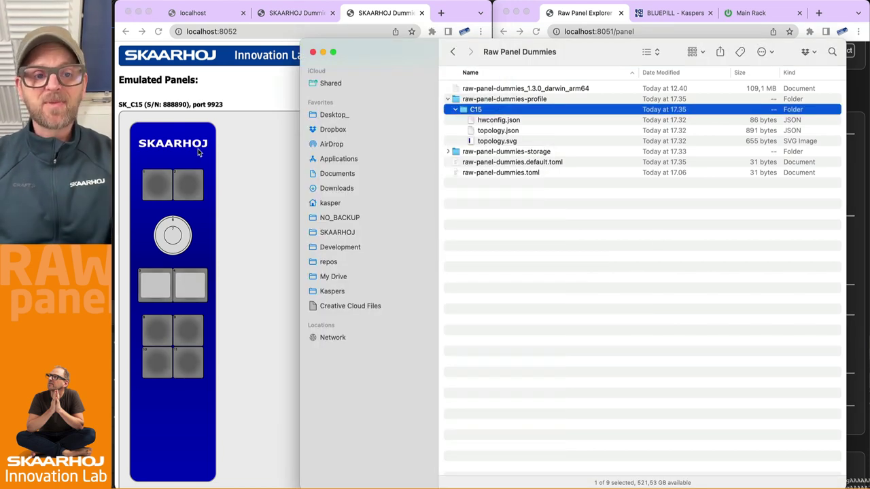
Stop the C15 emulation in Terminal, and try to run the emulator with -panel C1.
key(super+Tab)
key(super+Tab)
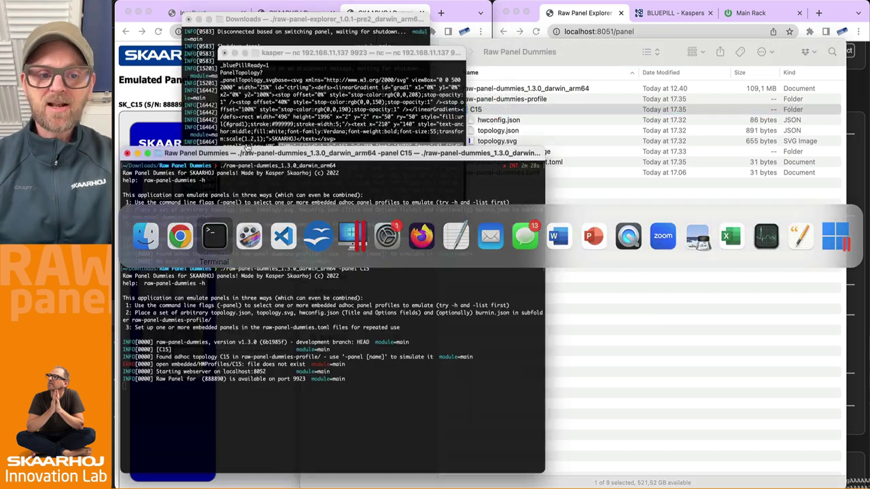
key(ctrl+c)
key(Up)
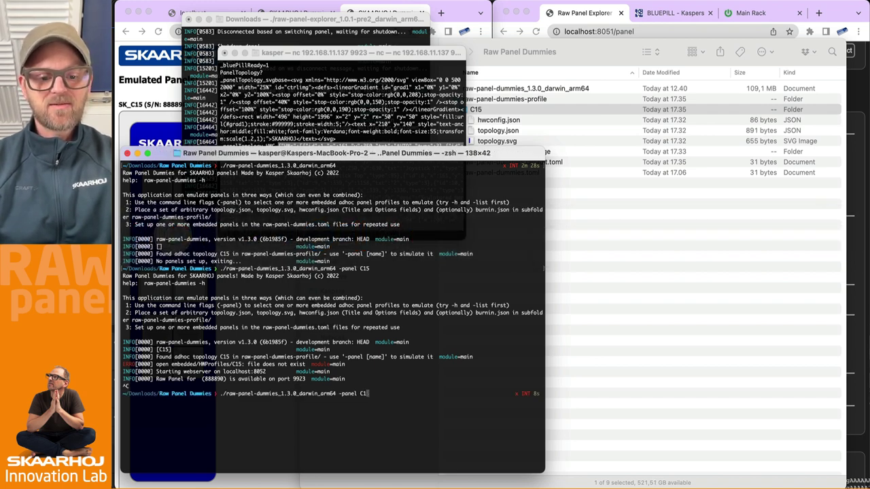
key(Return)
Replace the emulator command's panel option with -grabAndGo 192.168.11.114:9923.
key(Up)
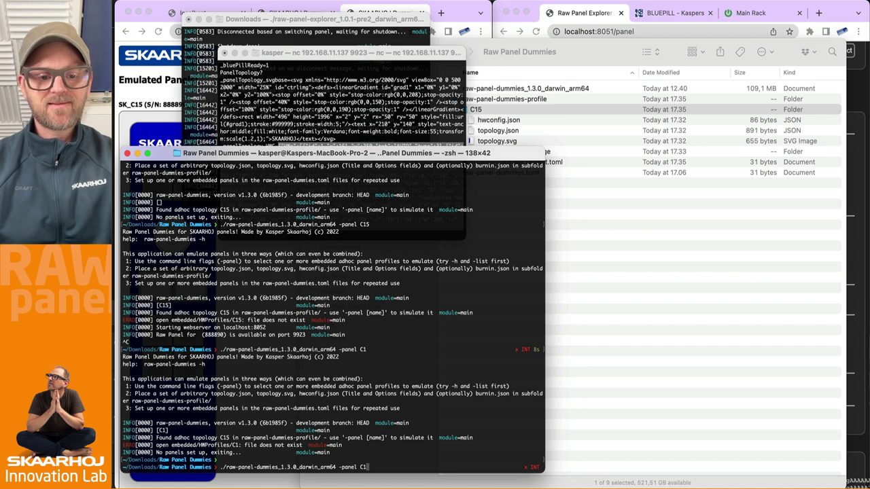
key(BackSpace)
key(BackSpace)
key(BackSpace)
key(BackSpace)
key(BackSpace)
key(BackSpace)
key(BackSpace)
key(BackSpace)
key(BackSpace)
text(-grabAndGo 192.168.11.137:9923)
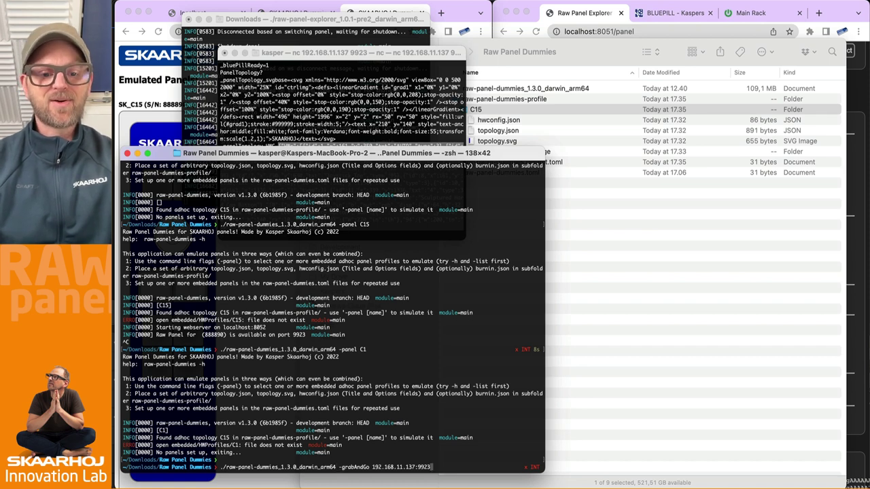
key(Left)
key(Left)
key(Left)
key(Left)
key(Left)
key(BackSpace)
key(BackSpace)
text(14)
Disconnect the panel in Raw Panel Explorer to check the SK_C31 address, and run the prepared grab command in Terminal.
key(super+Tab)
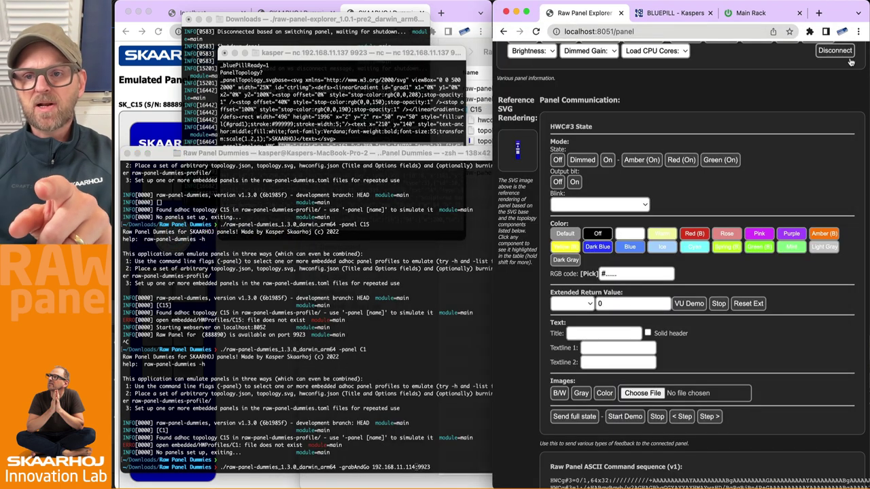
click(841, 52)
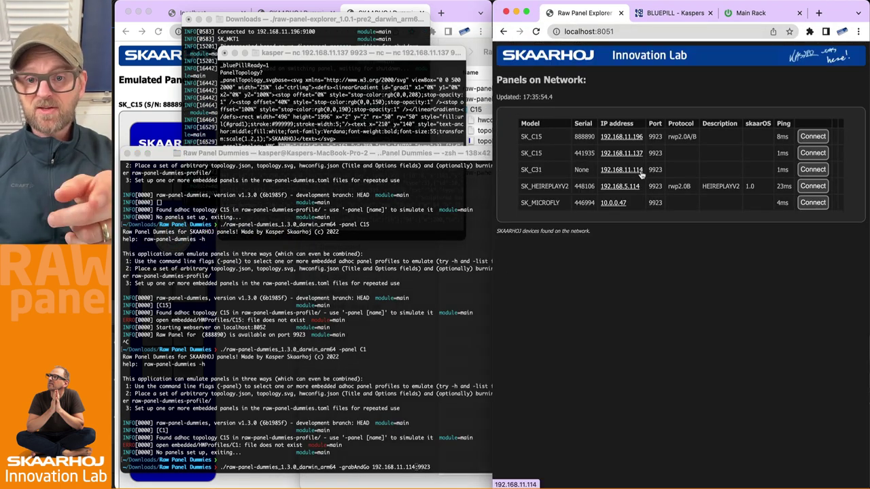
click(420, 380)
key(Return)
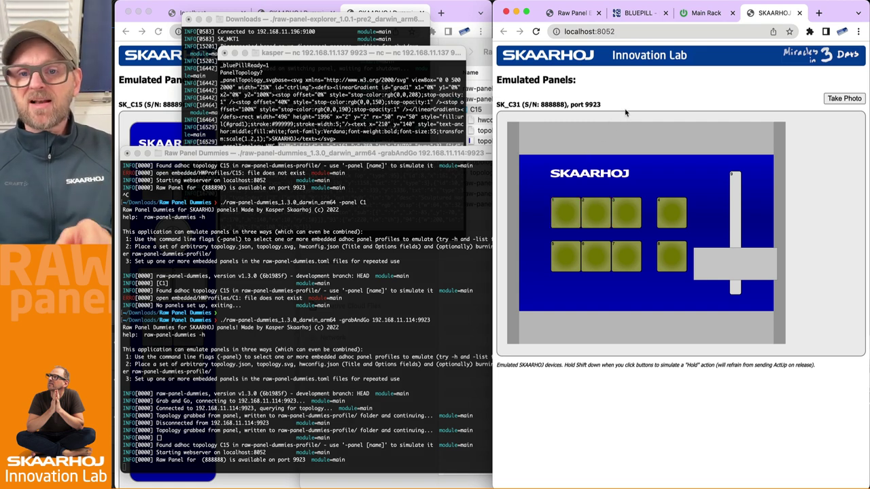
Group the newly grabbed hwconfig.json, topology.json and topology.svg in Finder into a new folder named C31.
click(486, 214)
click(486, 110)
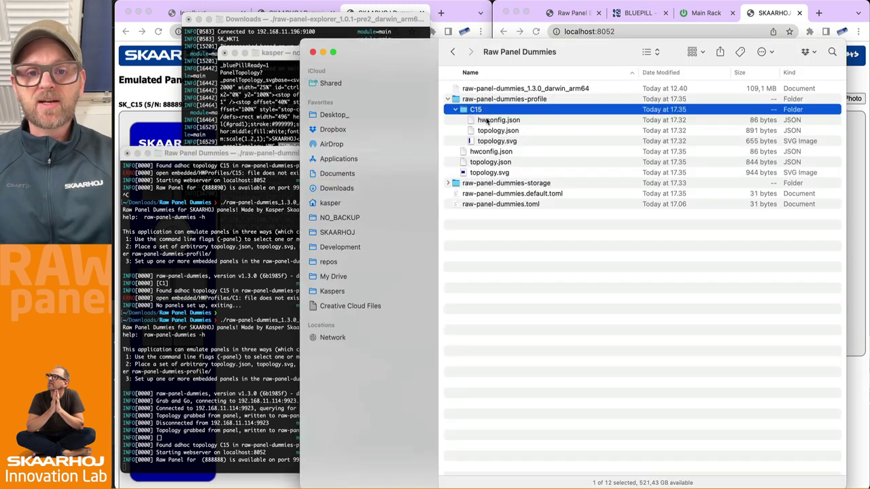
click(487, 151)
shift+click(484, 172)
right_click(483, 170)
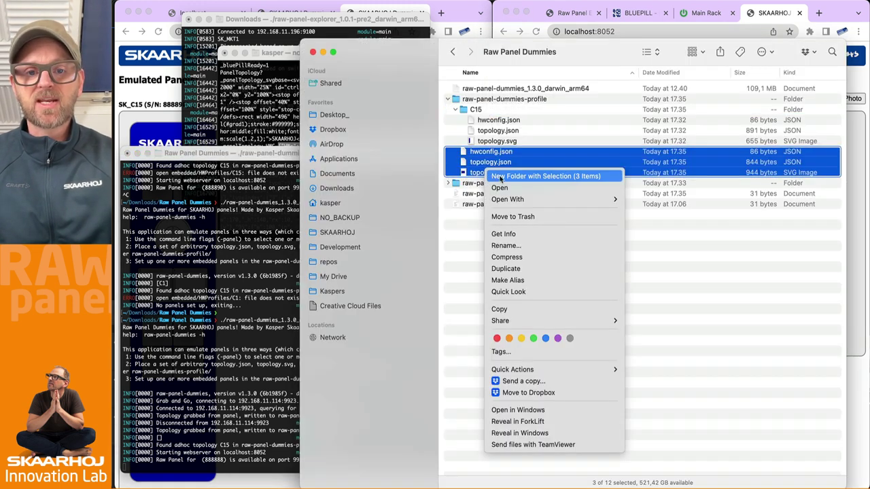
click(500, 178)
text(C31)
key(Return)
Connect Raw Panel Explorer in Chrome to the XP_LOUPEDECKLIVE panel at 192.168.11.196, and select HWC#20 in its reference rendering.
key(super+Tab)
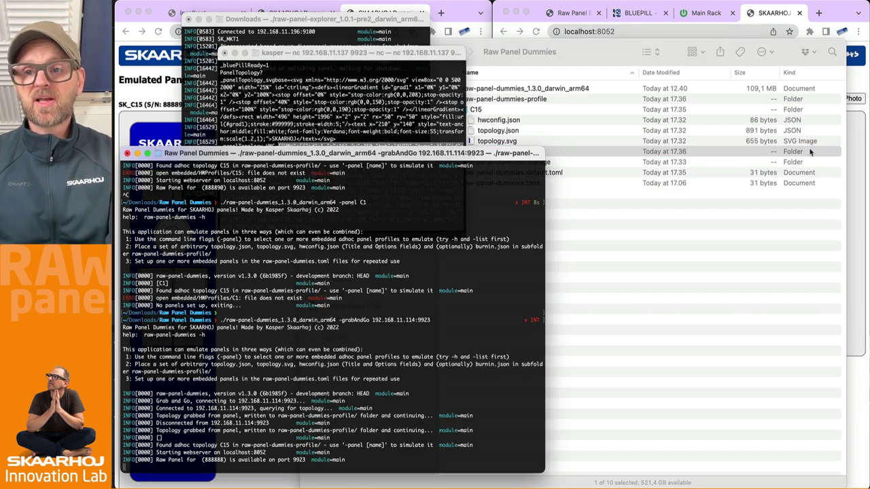
click(855, 158)
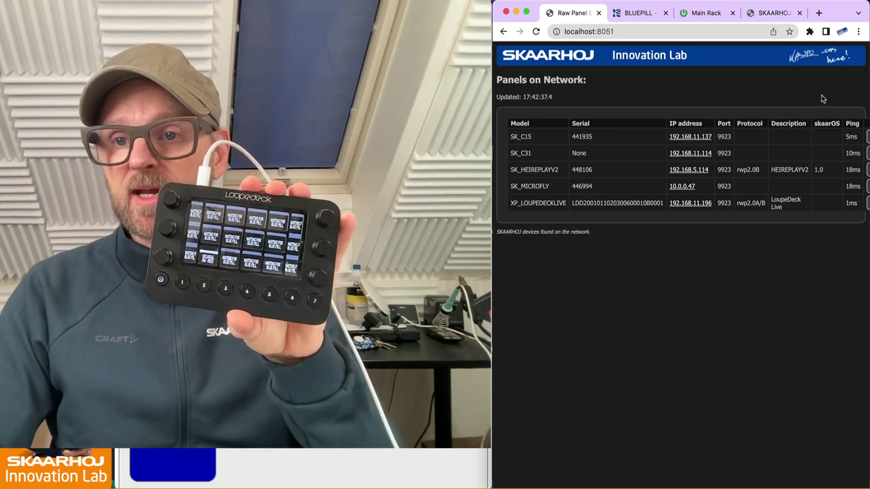
scroll(822, 99, right, 3)
click(840, 204)
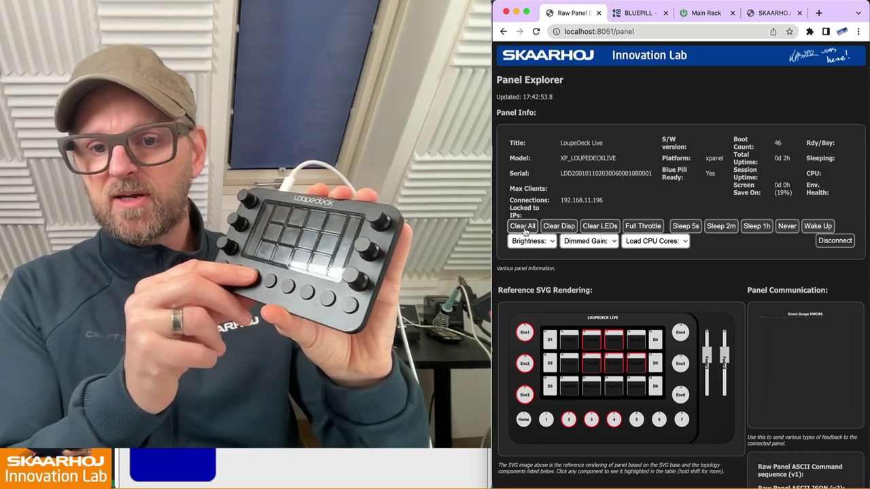
click(590, 367)
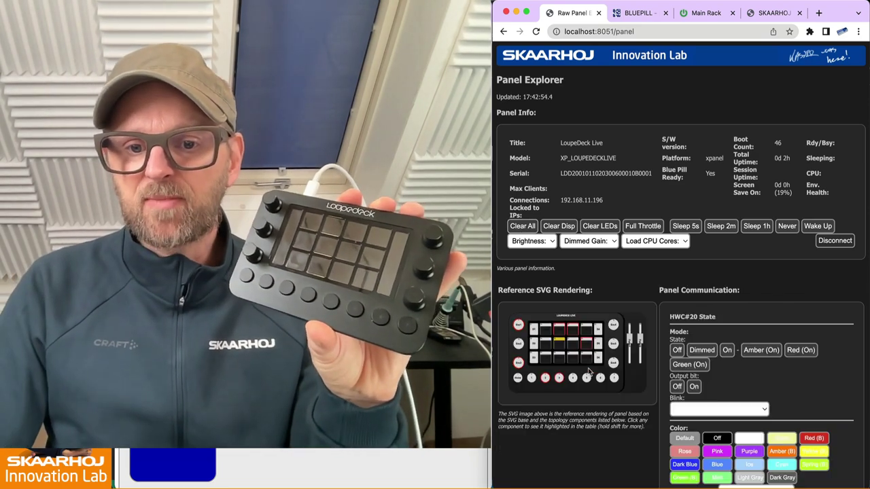
Set HWC#20's state to On in Raw Panel Explorer and send the colour test image to its display.
click(727, 350)
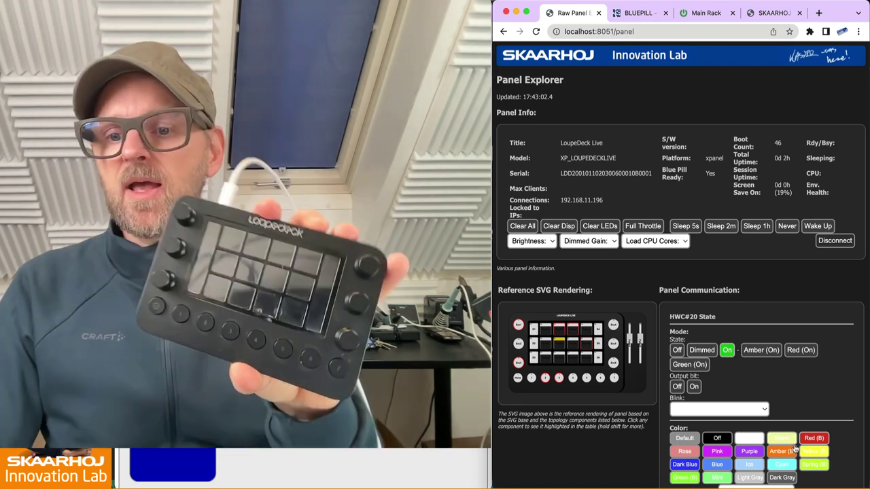
scroll(798, 446, down, 5)
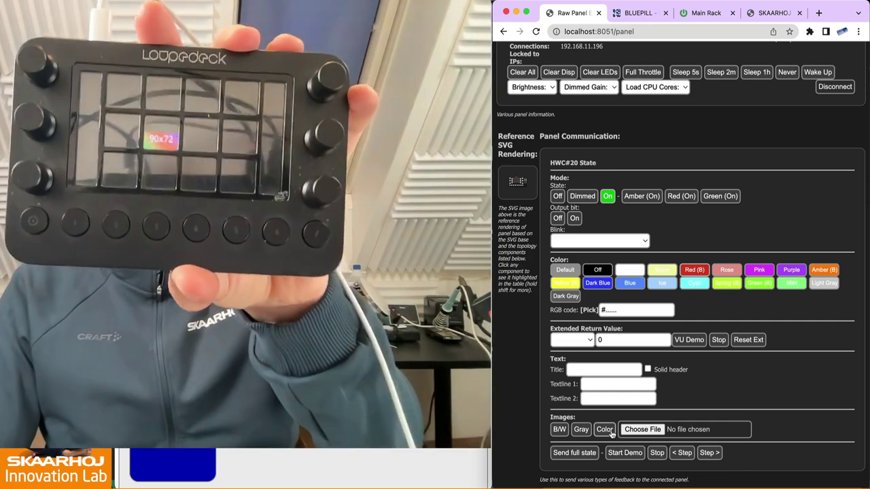
click(611, 431)
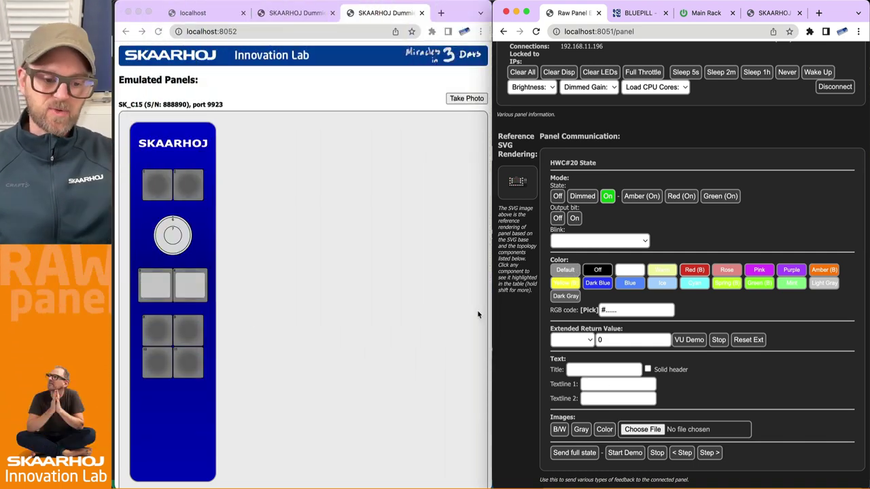
Recall the previous -grabAndGo command in Terminal and disconnect the LoupeDeck Live panel in Raw Panel Explorer.
key(super+Tab)
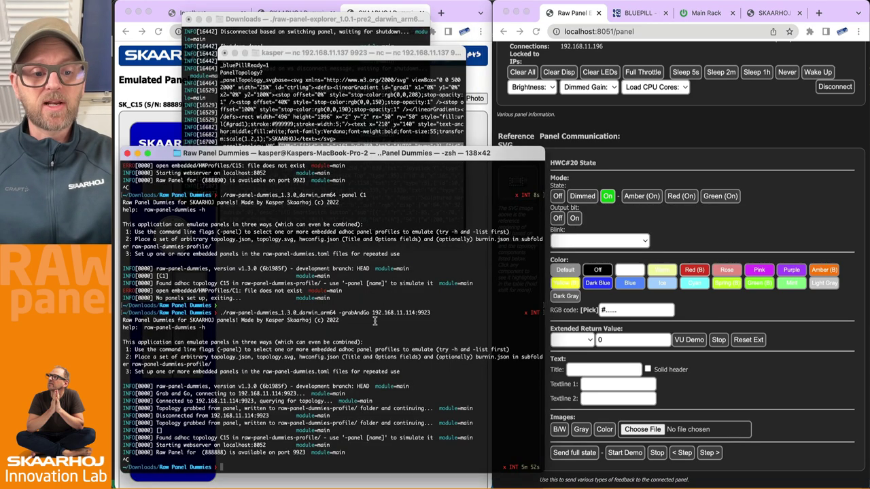
key(Return)
key(Up)
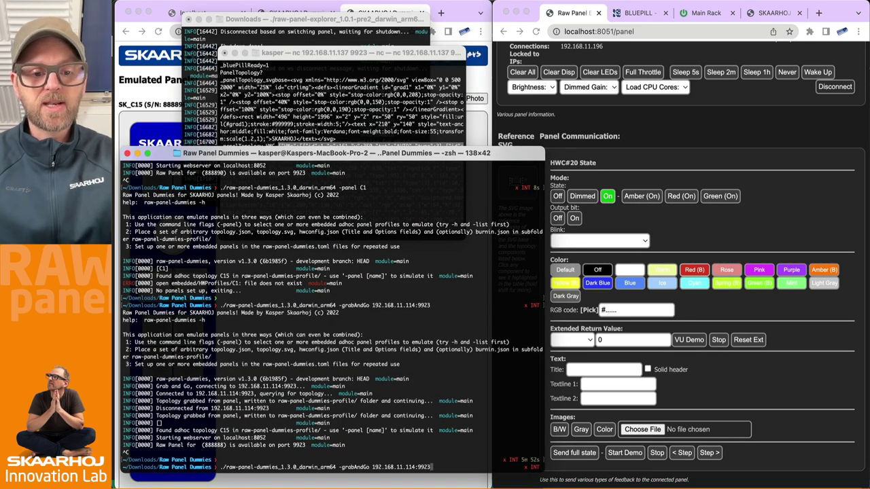
click(829, 96)
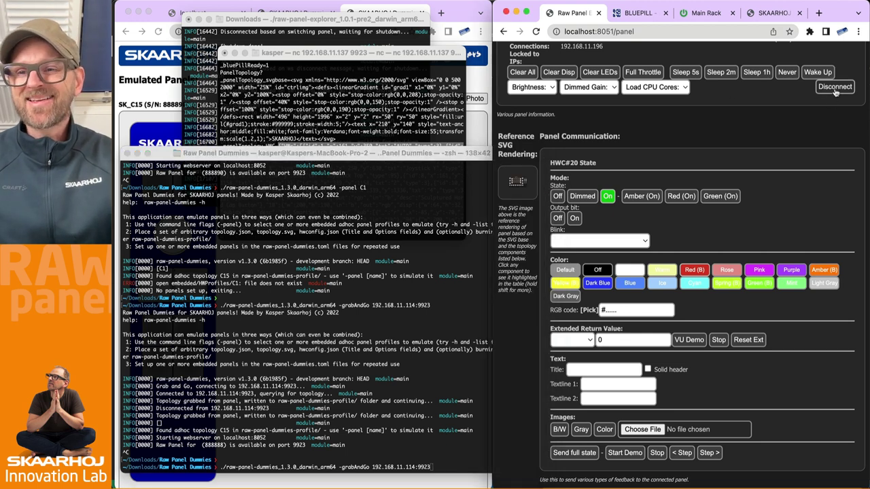
click(836, 89)
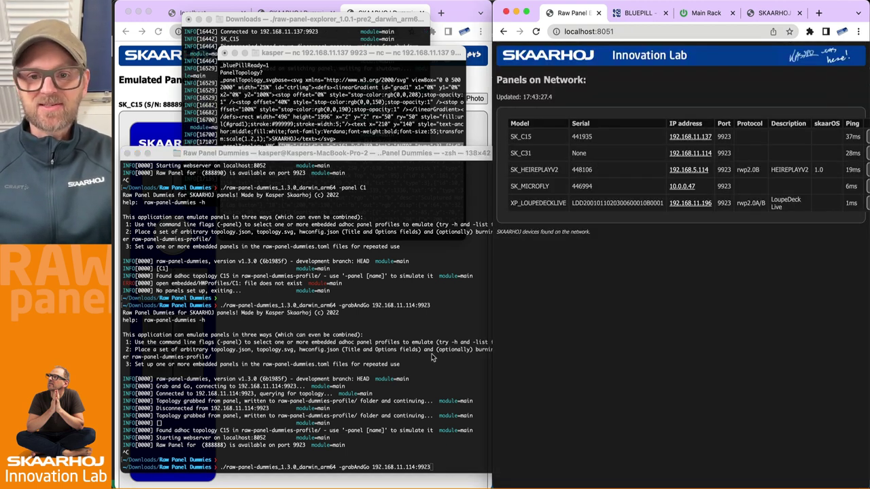
Run the grab command with address 192.168.11.196:9923 and -port 9924, and move the emulator tab into the other Chrome window.
click(391, 379)
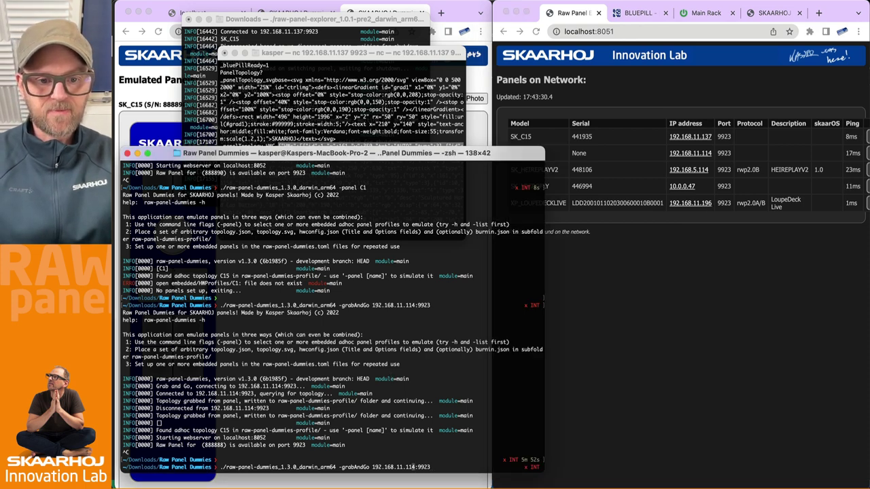
key(BackSpace)
key(BackSpace)
text(96)
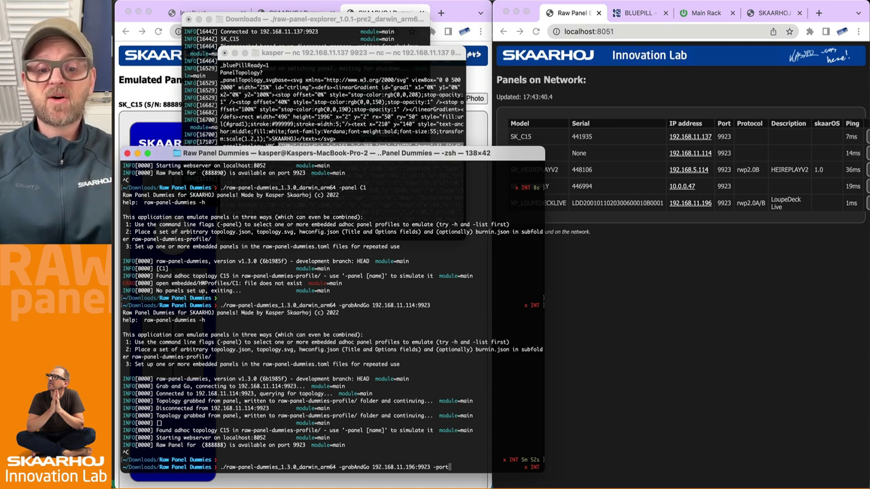
text(9924)
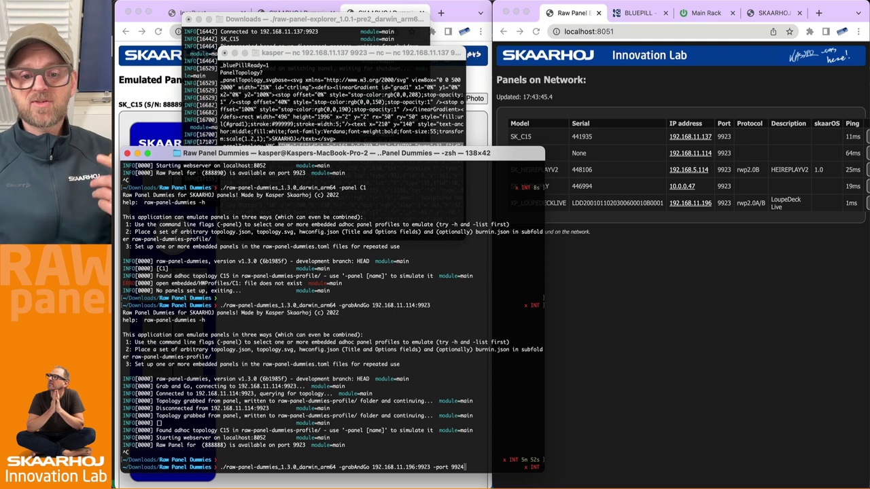
key(Return)
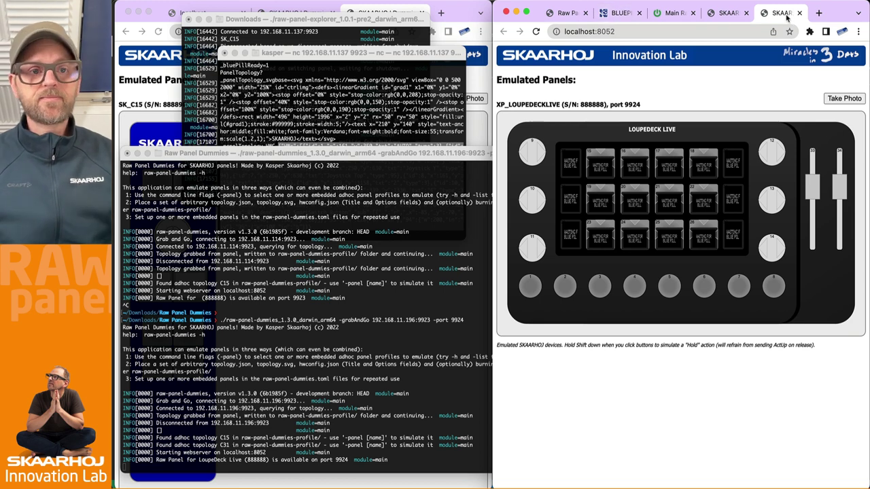
drag(782, 14, 407, 13)
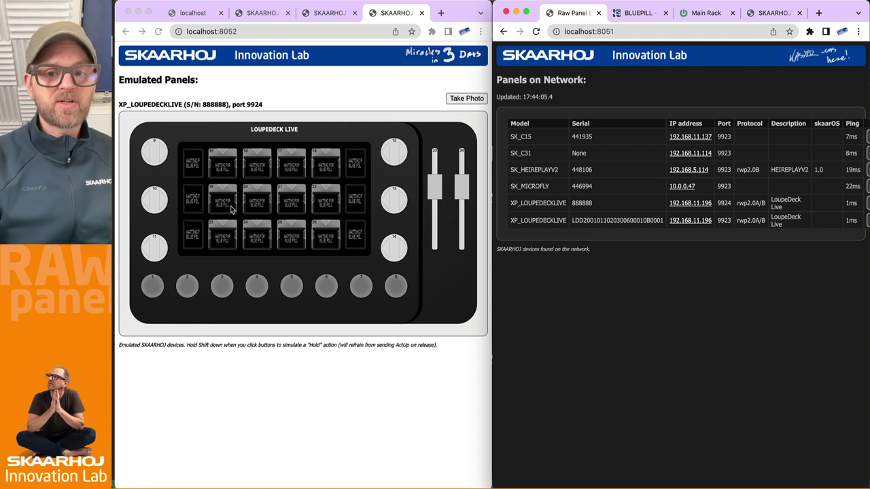
Connect Raw Panel Explorer to the emulated XP_LOUPEDECKLIVE panel on port 9924 and select HWC#6 in its reference rendering.
click(867, 202)
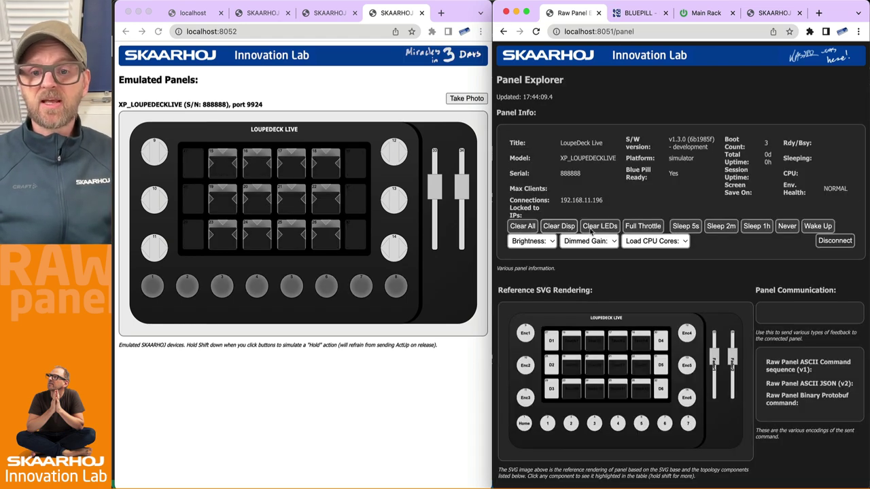
click(643, 226)
click(643, 227)
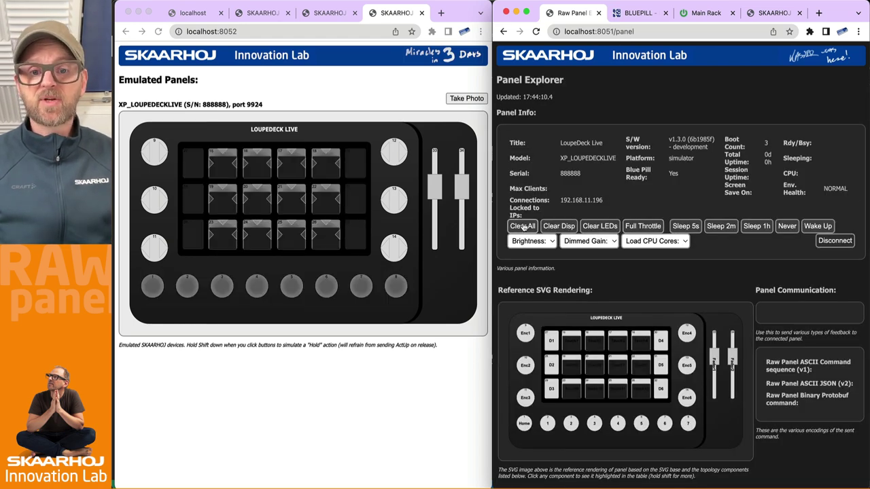
scroll(672, 293, down, 5)
click(643, 291)
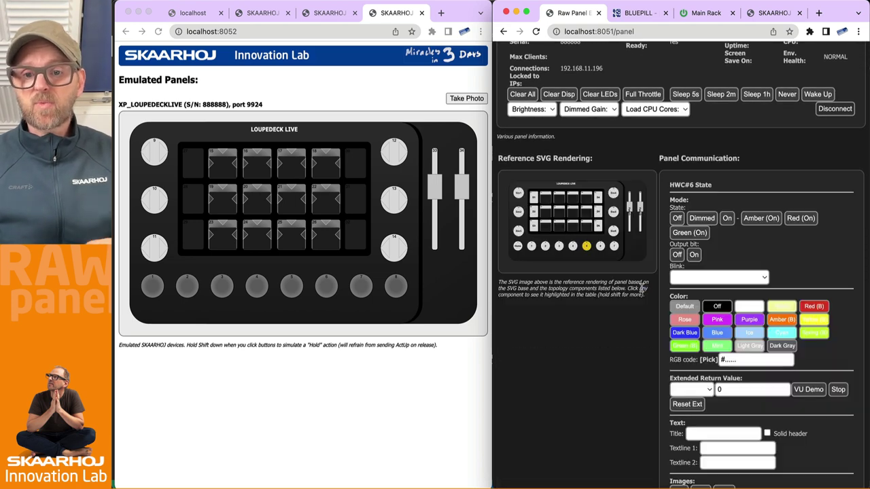
Test the emulated LoupeDeck Live by triggering button 5 and encoder 13 and moving the first fader.
click(285, 287)
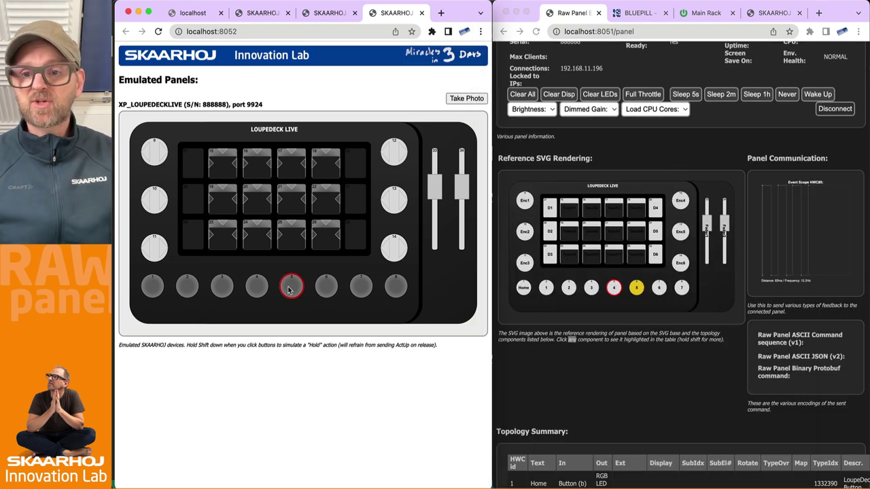
click(387, 202)
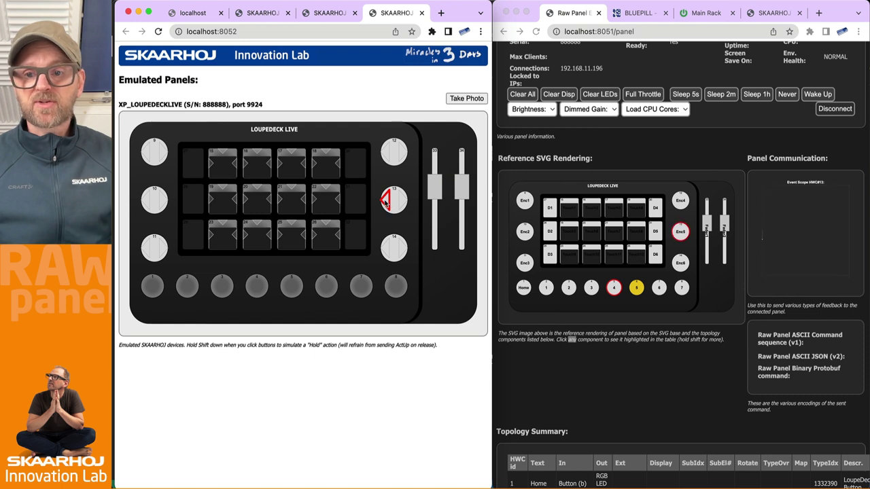
click(388, 202)
mouse_move(435, 187)
mouse_down()
mouse_move(435, 231)
mouse_move(435, 159)
mouse_move(428, 234)
mouse_move(433, 188)
mouse_up()
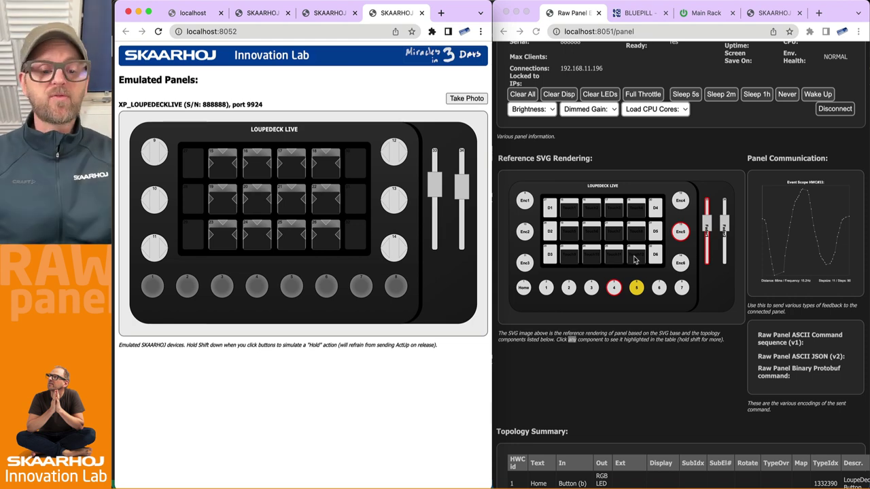
Group the newly grabbed hwconfig.json, topology.json and topology.svg in Finder into a new folder named LOUPEDECK.
key(super+Tab)
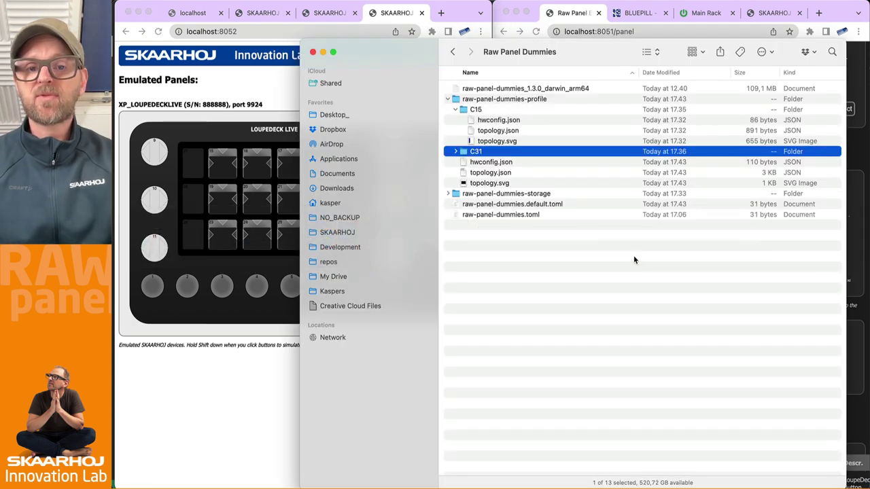
key(Up)
key(Down)
key(Down)
key(shift+Down)
key(shift+Down)
right_click(503, 178)
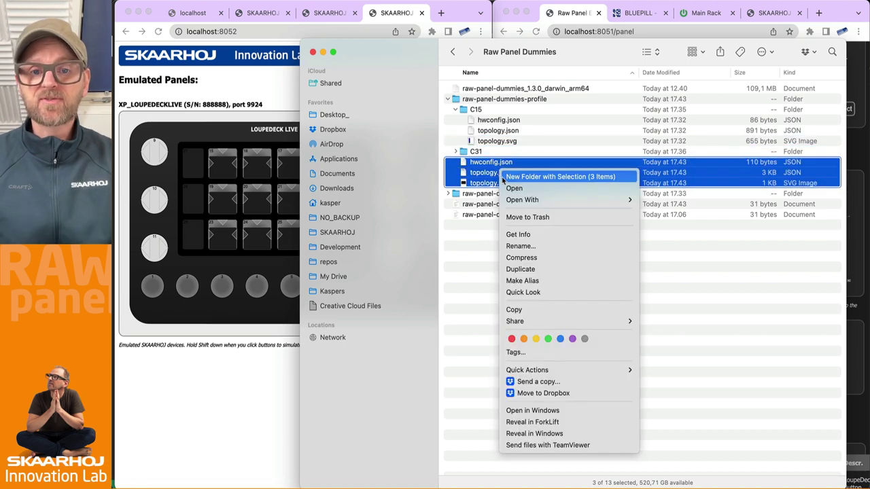
click(506, 177)
text(LOUP)
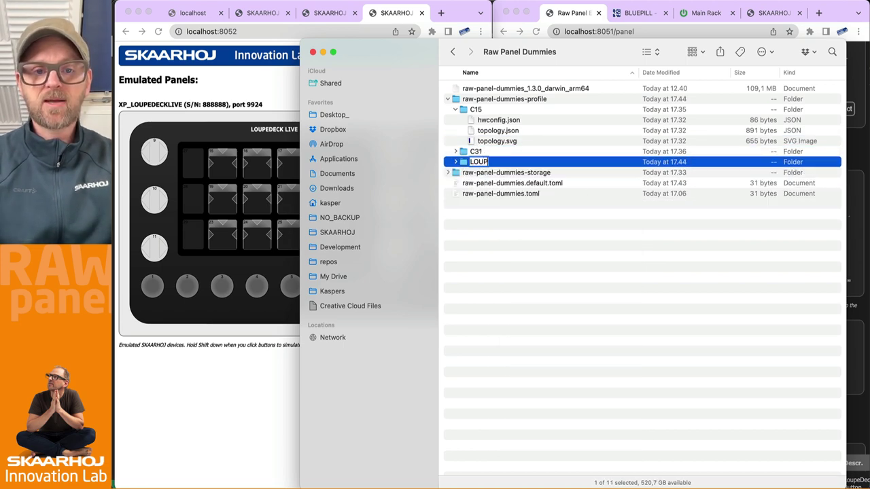
text(EDECK)
key(Return)
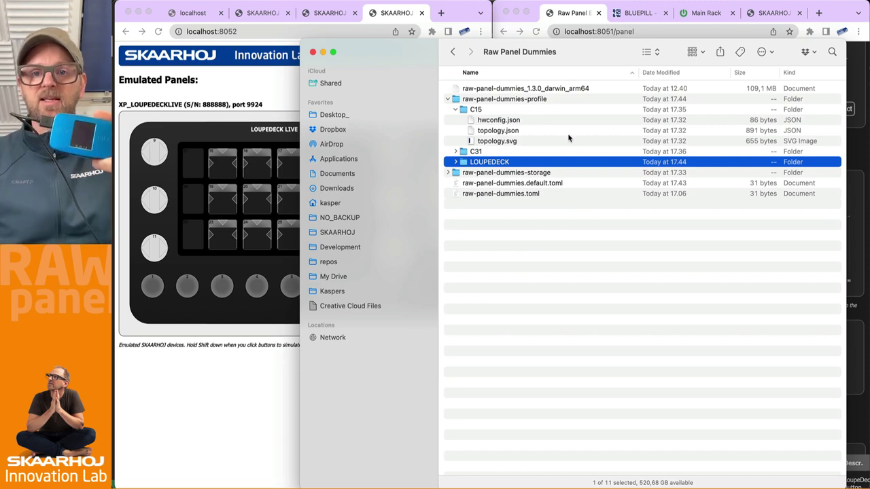
Switch Raw Panel Explorer from the emulated panel to the XP_STREAMDECK-PLUS at 192.168.11.5 to view its rendering, and disconnect it.
click(579, 16)
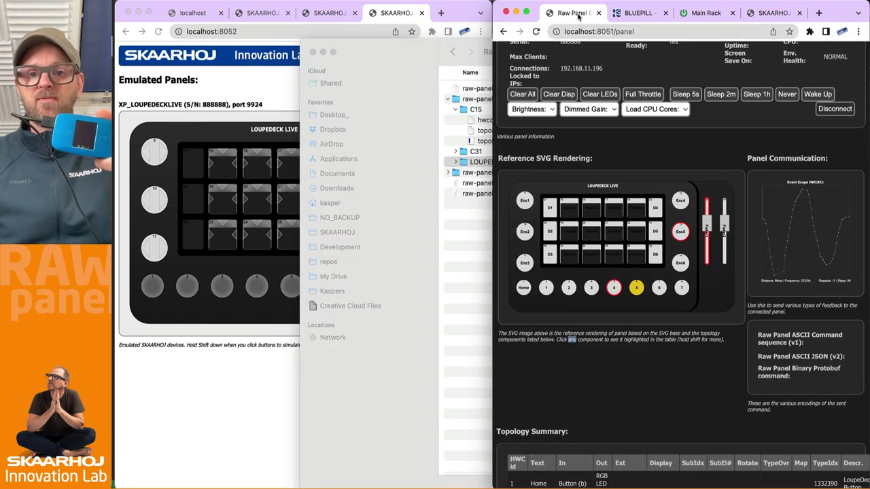
click(829, 111)
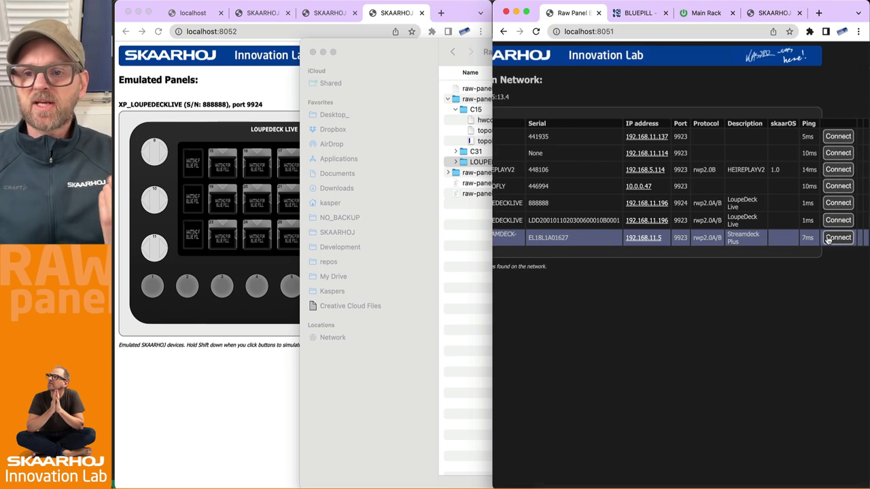
click(835, 237)
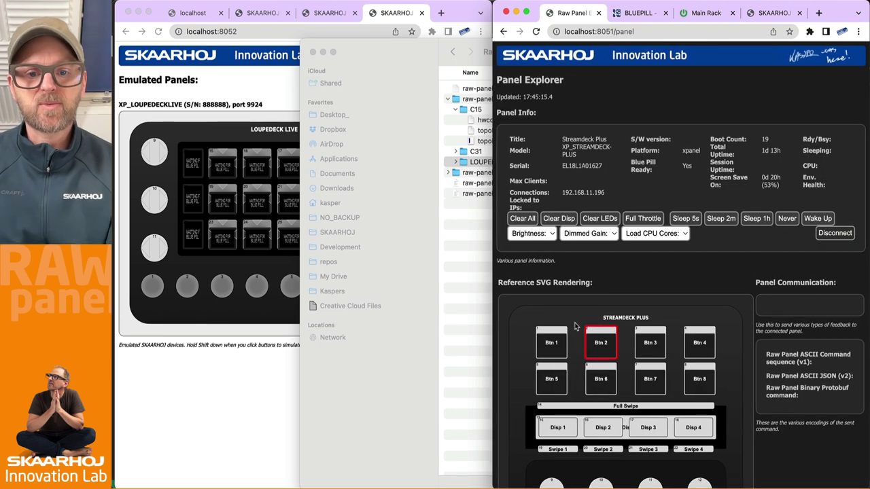
click(835, 233)
Stop the running LoupeDeck emulator in Terminal, recall its grab command, and return to the network panel list.
key(super+Tab)
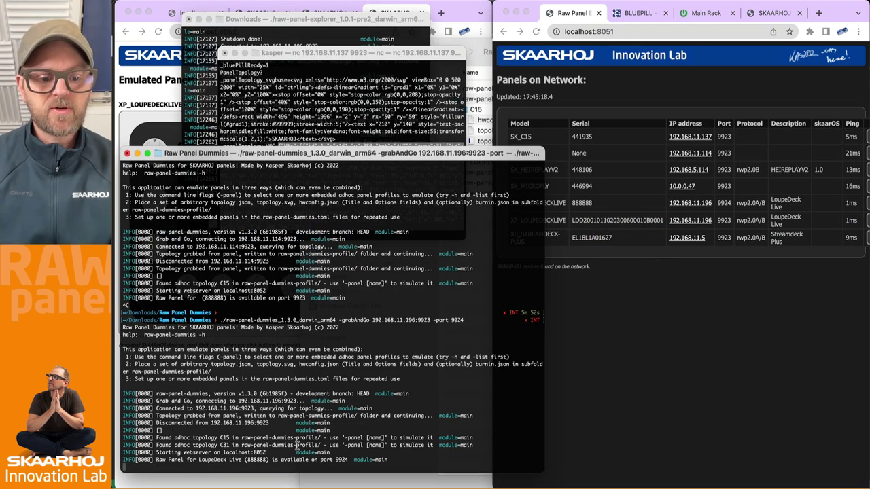
key(ctrl+c)
key(Up)
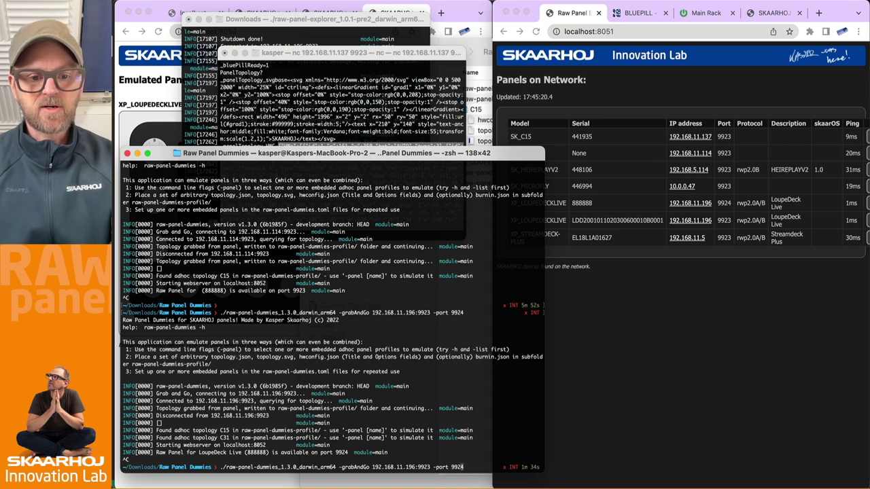
click(611, 377)
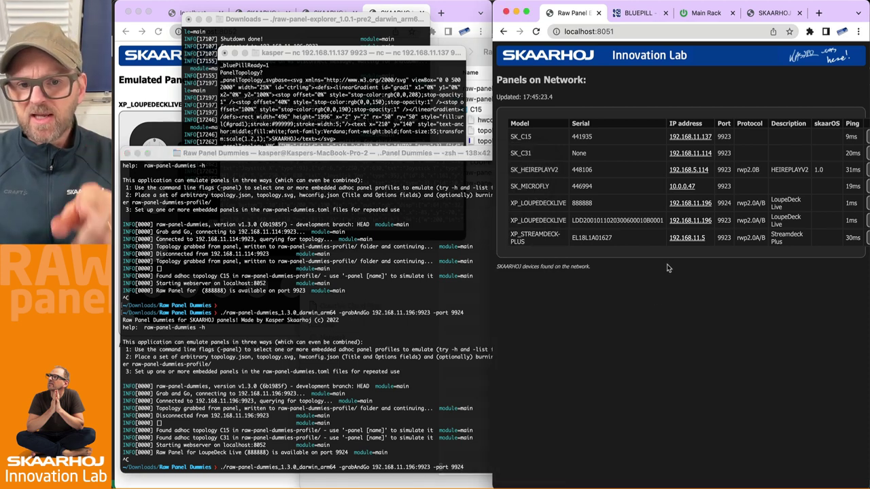
Change the grab address to 192.168.11.5:9923 in Terminal, keeping -port 9924, and run the command.
click(420, 469)
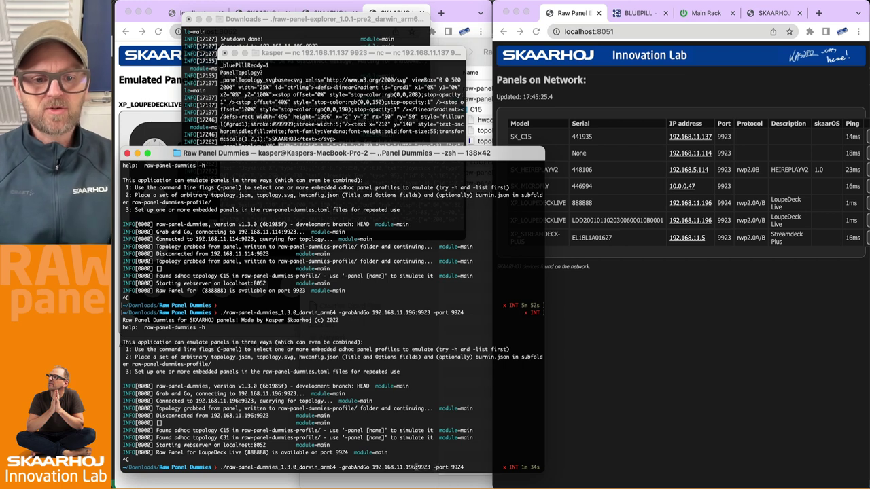
key(Left)
key(Left)
key(Left)
key(Left)
key(Left)
key(Left)
key(Left)
key(Left)
key(Left)
key(Left)
key(Left)
key(Left)
key(Left)
key(Left)
key(Left)
key(Left)
key(BackSpace)
key(BackSpace)
key(BackSpace)
text(5)
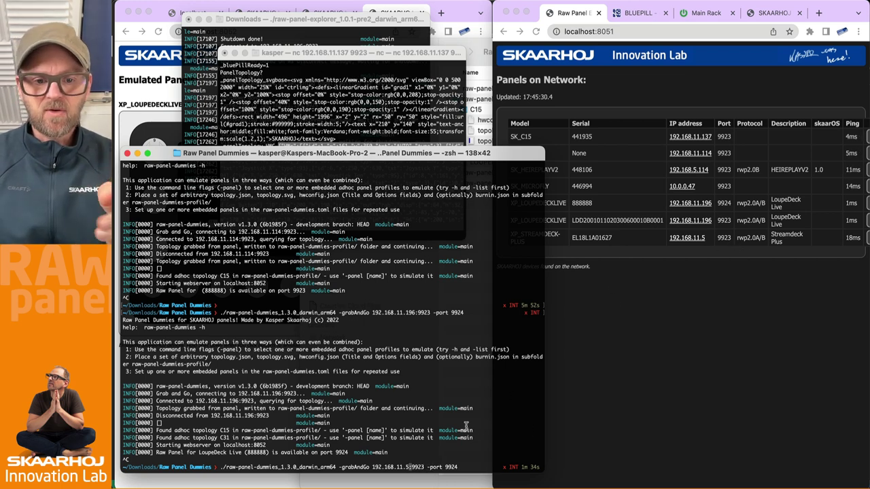
key(Return)
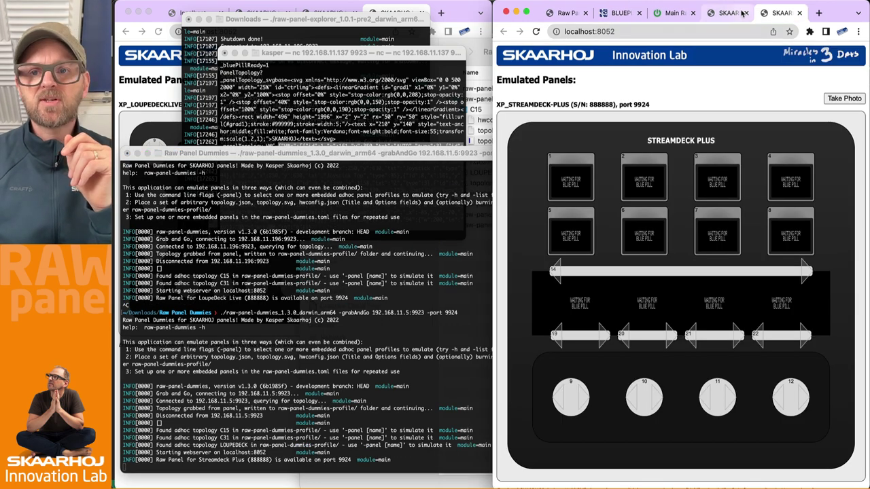
Move the emulated Streamdeck Plus tab into the other Chrome window and highlight the emulated panel's serial in the network list.
drag(781, 13, 408, 9)
click(598, 309)
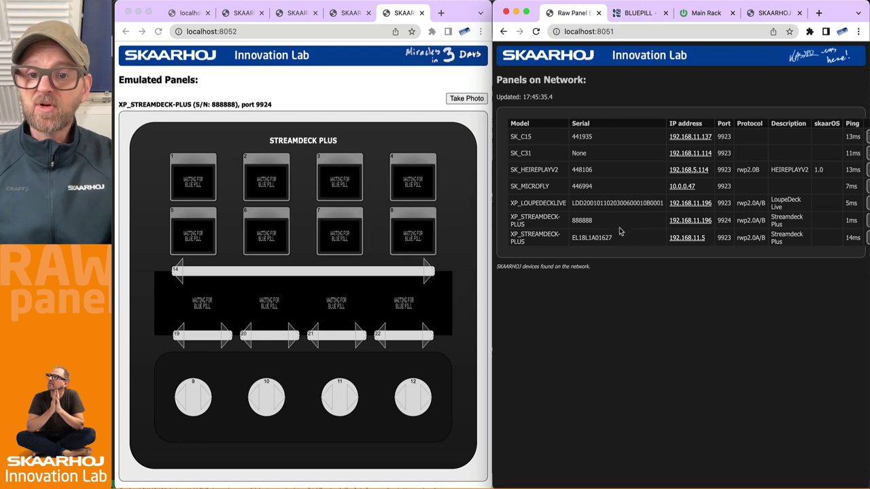
double_click(583, 221)
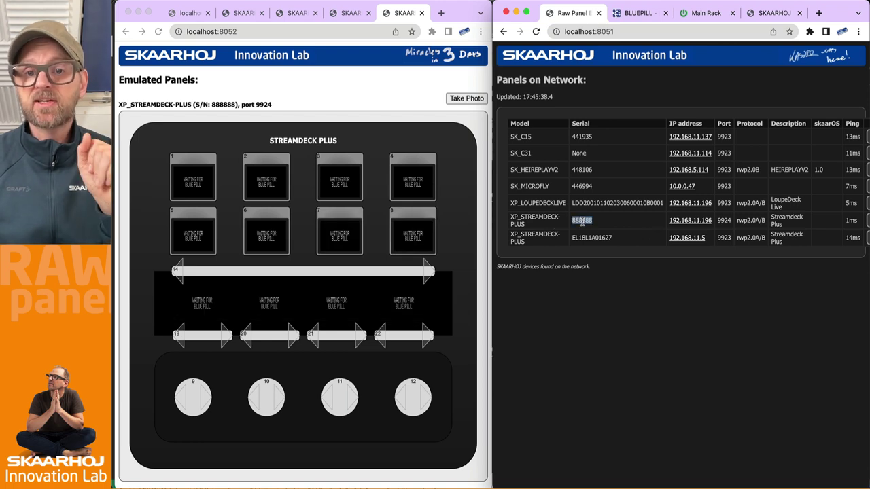
click(836, 224)
Group hwconfig.json, topology.json and topology.svg in raw-panel-dummies-profile into a new folder named STREAMDECK-PLUS in Finder.
key(super+Tab)
key(super+Tab)
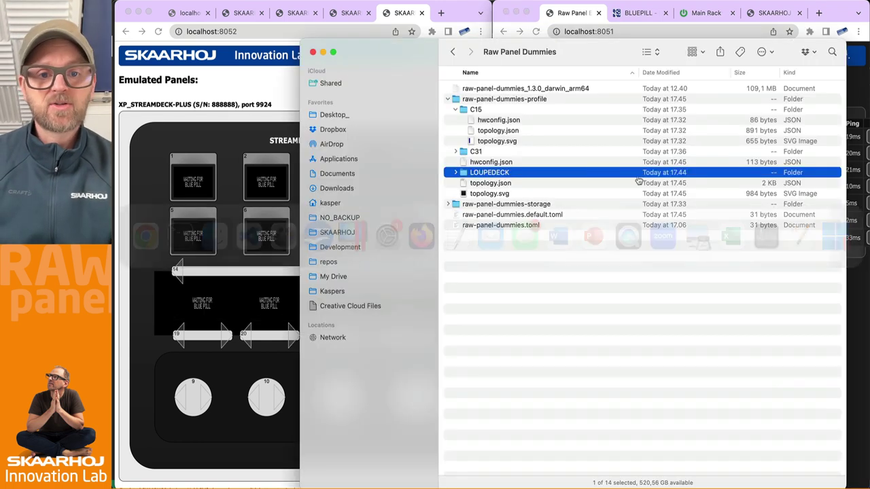
click(480, 163)
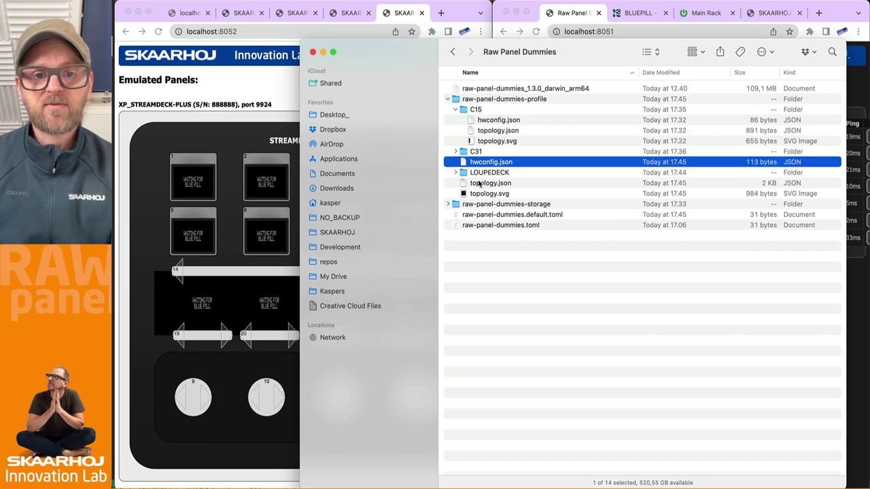
super+click(480, 183)
super+click(481, 193)
right_click(480, 194)
click(496, 198)
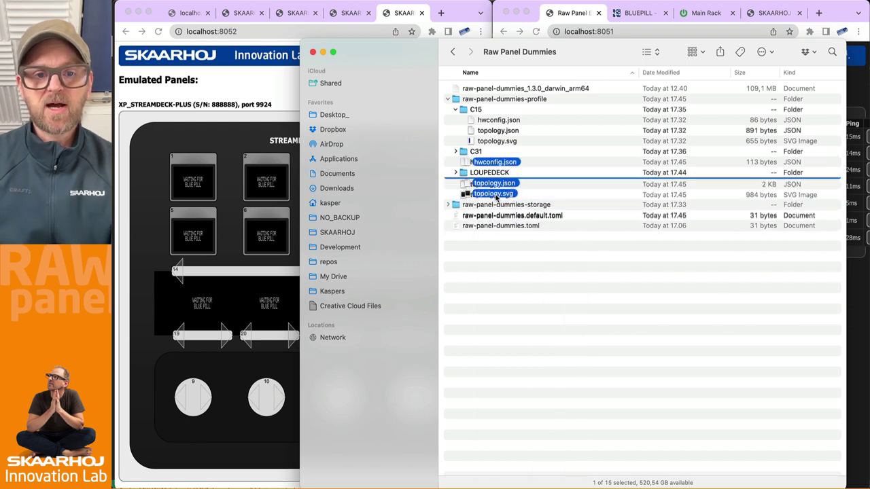
text(STREMA)
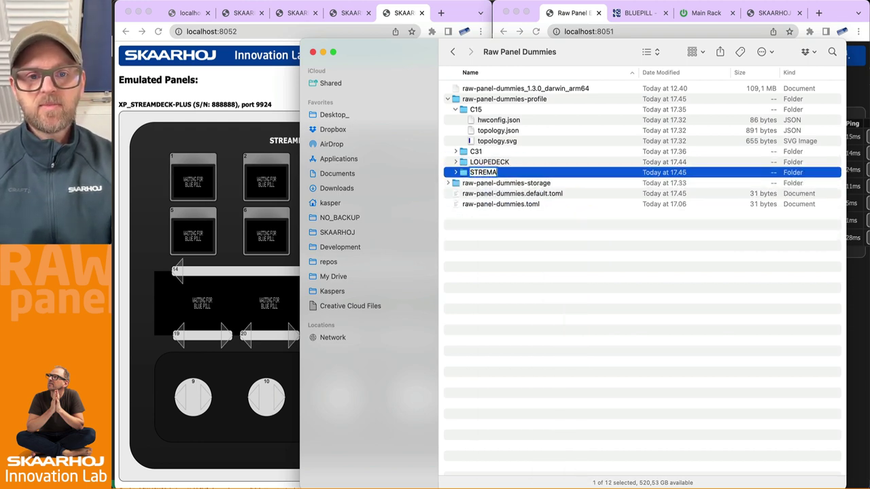
text(MD)
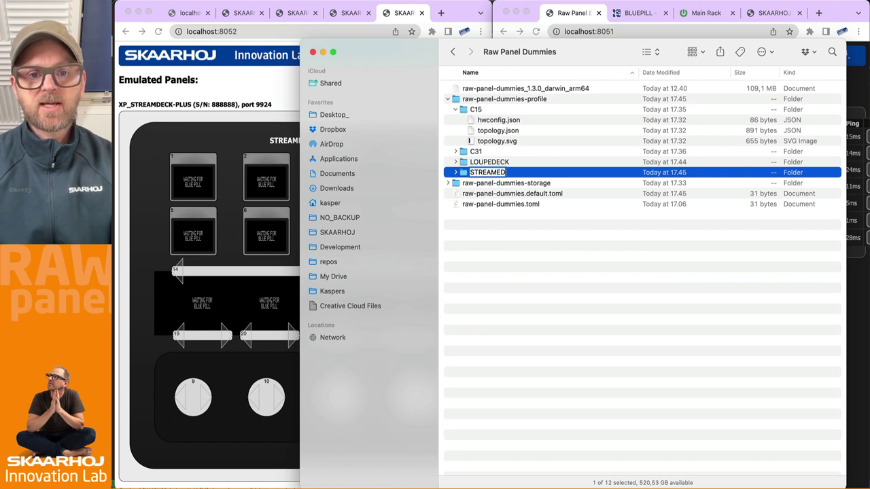
text(ECK-PLUS)
key(Return)
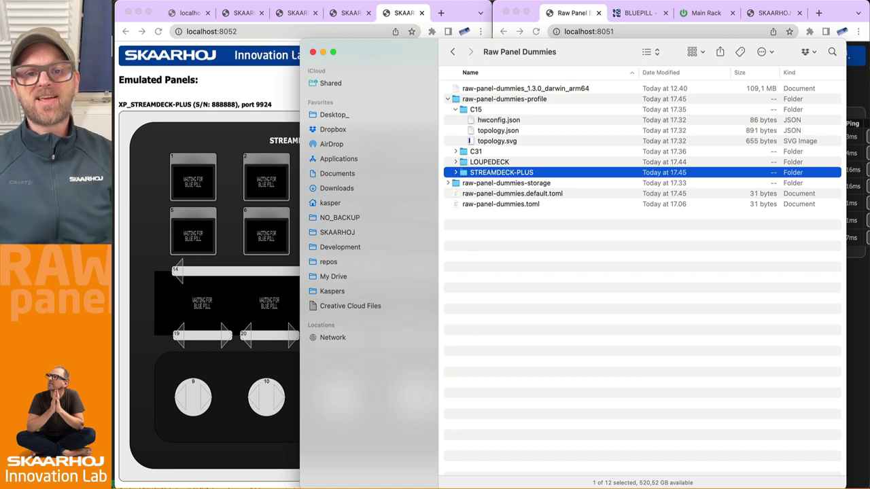
Stop the running Streamdeck Plus emulator in Terminal, clear the screen, and run ./raw-panel-dummies_1.3.0_darwin_arm64 without any flags.
key(super+Tab)
key(super+Tab)
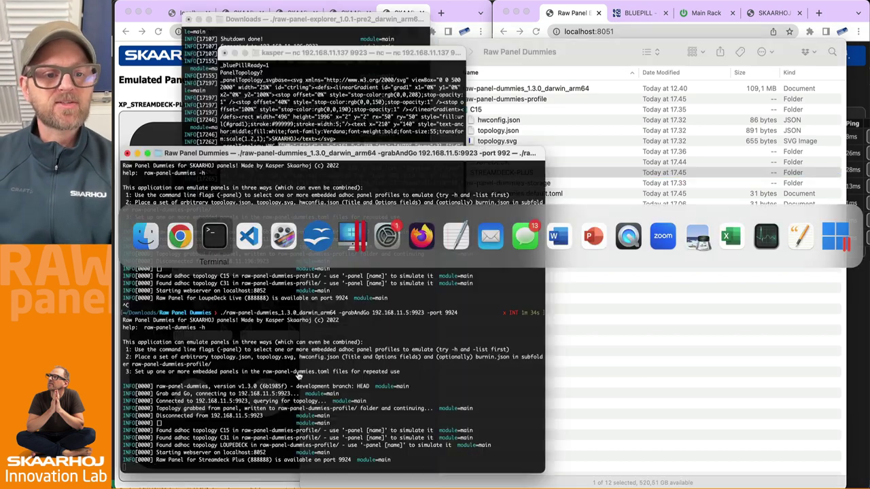
key(ctrl+c)
key(Up)
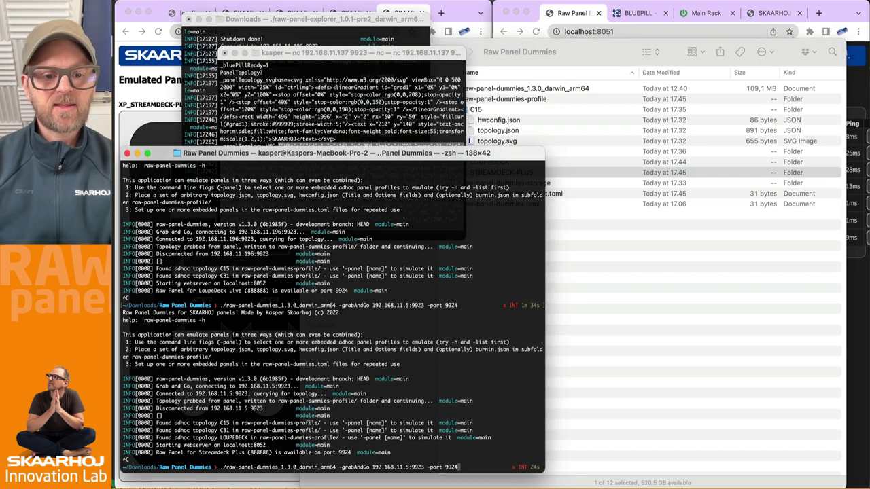
key(BackSpace)
key(BackSpace)
key(BackSpace)
key(BackSpace)
key(BackSpace)
key(BackSpace)
key(BackSpace)
key(BackSpace)
key(BackSpace)
key(BackSpace)
key(BackSpace)
key(BackSpace)
key(BackSpace)
key(BackSpace)
key(BackSpace)
key(BackSpace)
key(BackSpace)
key(BackSpace)
key(BackSpace)
key(BackSpace)
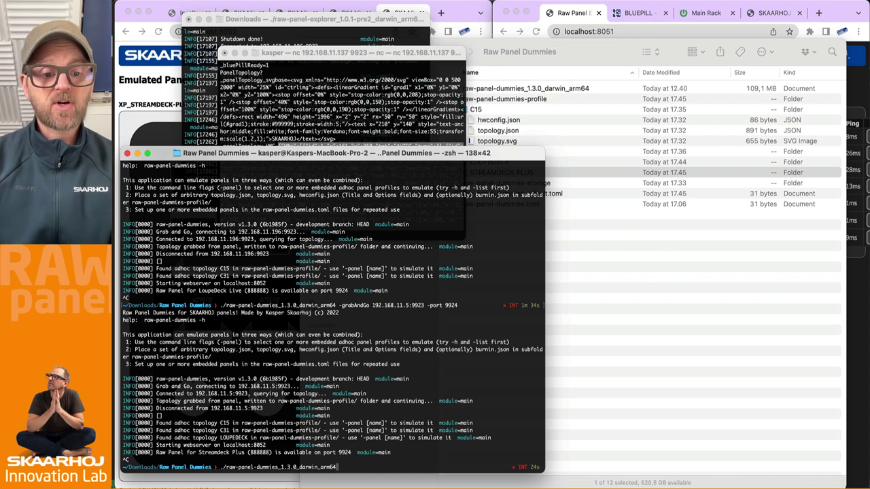
key(ctrl+l)
key(Return)
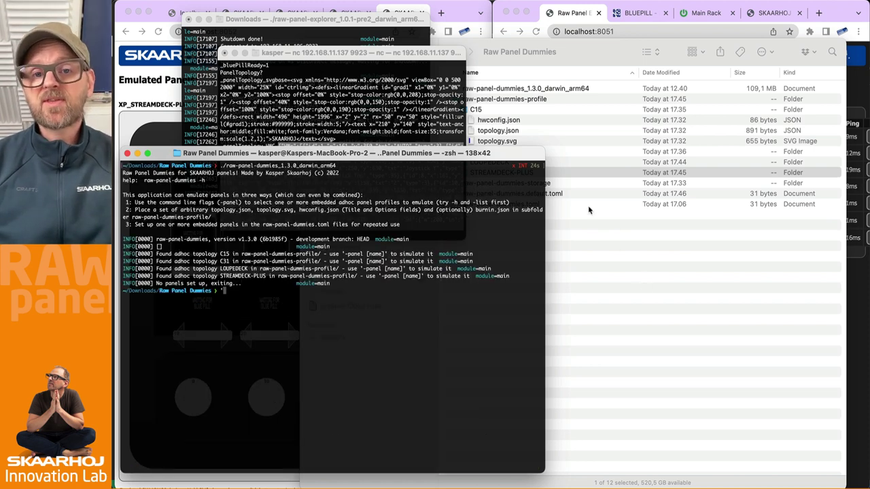
Collapse the C15 profile folder in Finder and compare the stored profile folders with the topologies listed in Terminal.
click(501, 112)
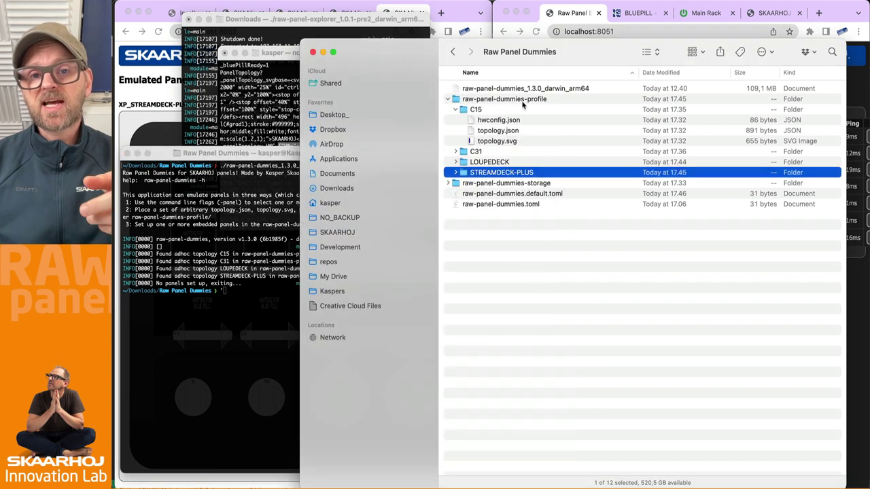
click(455, 110)
click(277, 310)
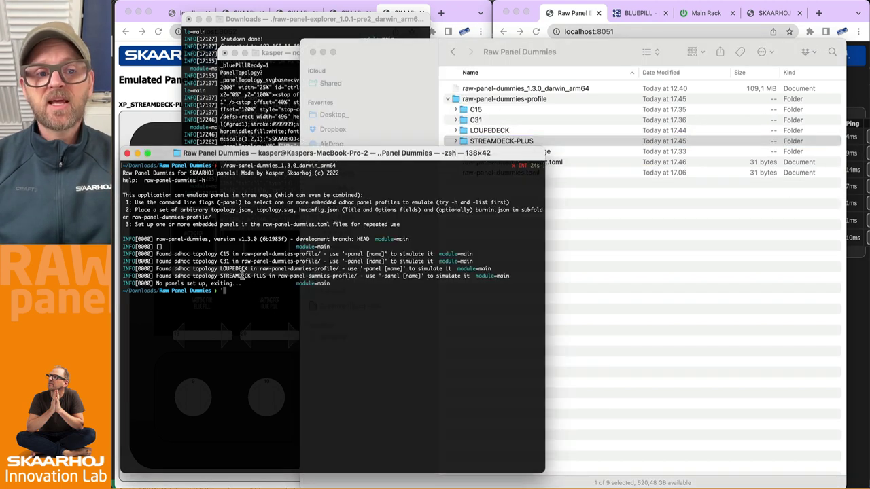
click(682, 288)
Copy the three files from the STREAMDECK-PLUS folder directly into the root of raw-panel-dummies-profile.
click(478, 145)
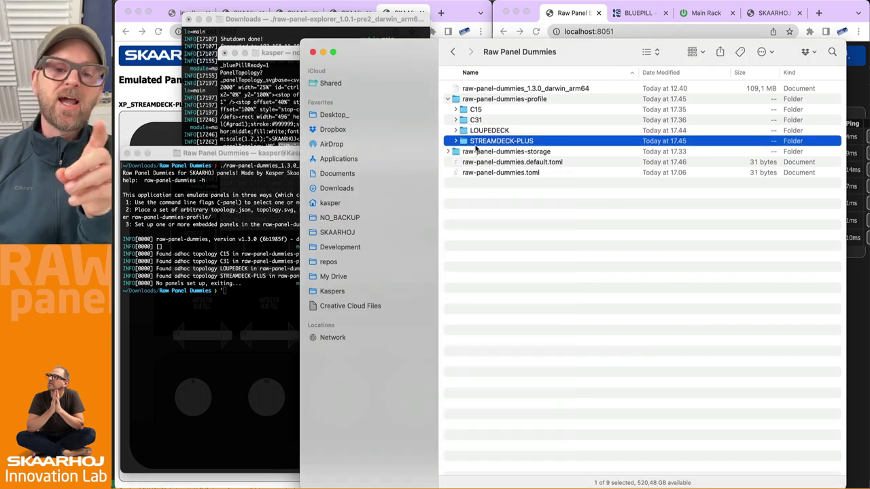
click(456, 141)
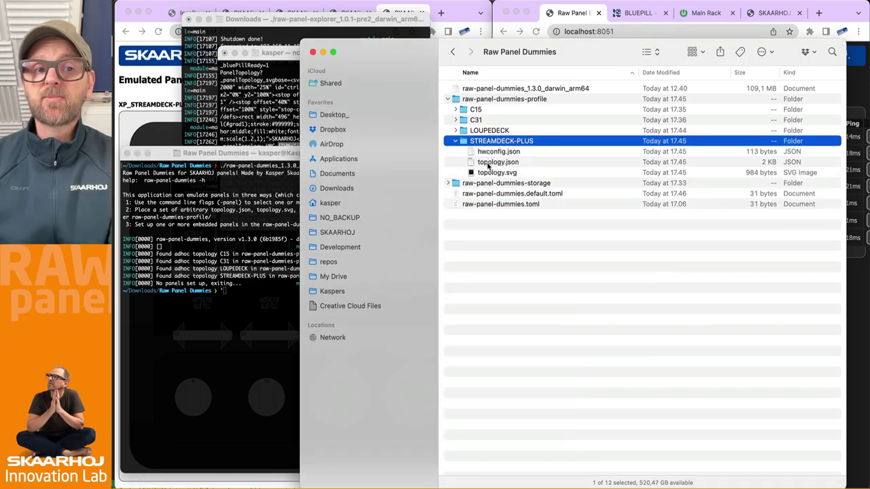
click(499, 152)
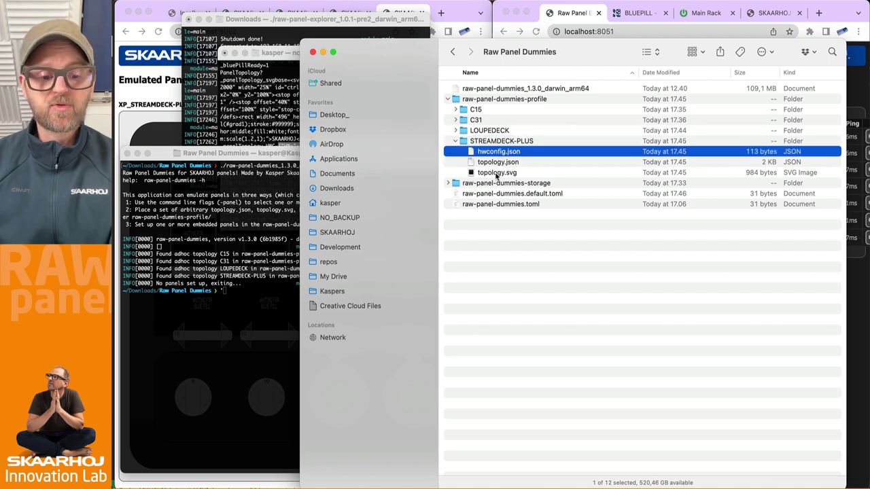
shift+click(496, 173)
double_click(486, 99)
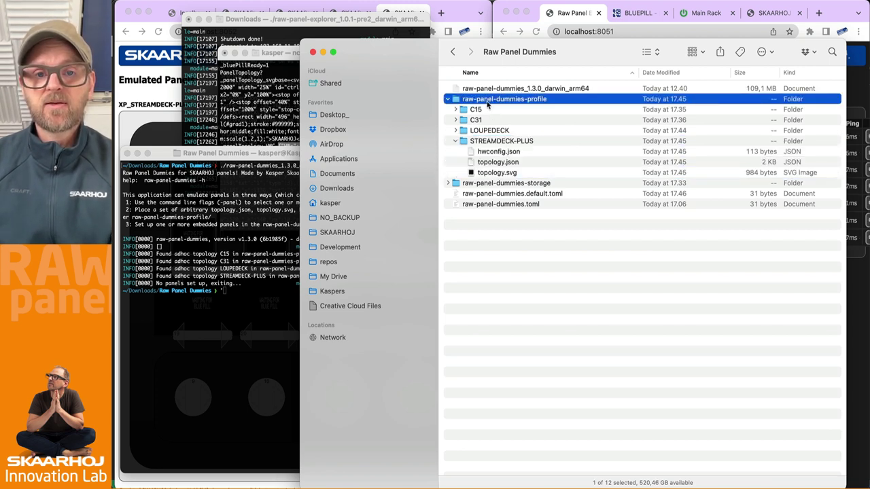
key(super+v)
click(455, 130)
Rerun ./raw-panel-dummies_1.3.0_darwin_arm64 without flags in Terminal to emulate the root profile, and review the profile folder's contents.
click(250, 343)
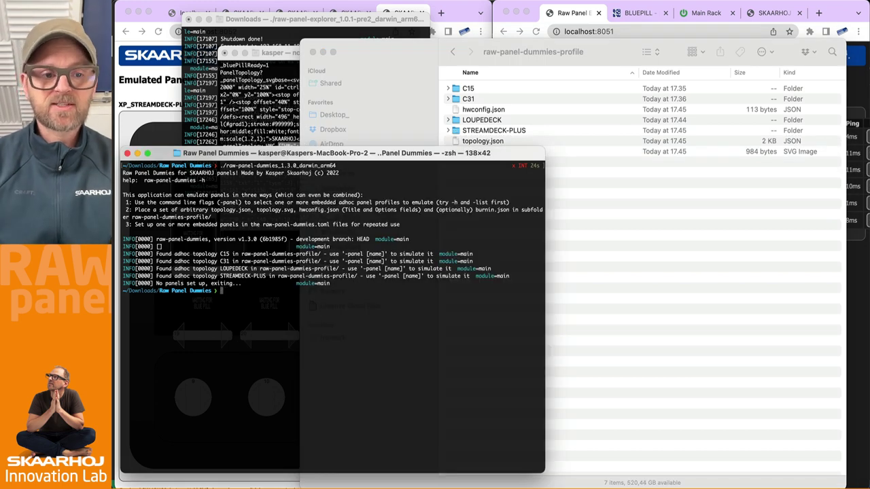
key(Up)
key(Return)
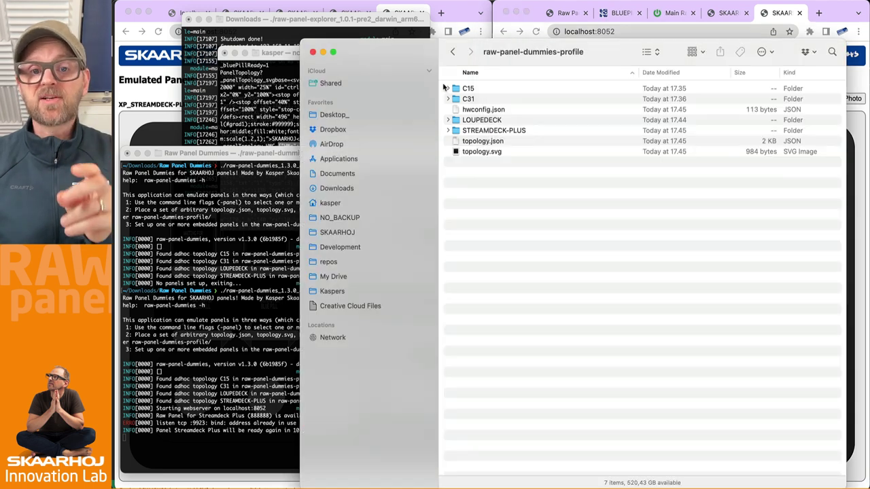
click(407, 56)
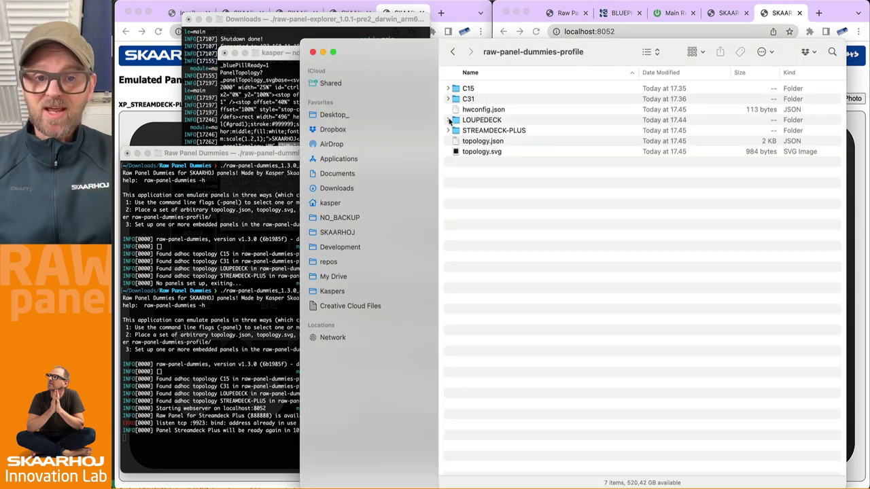
click(271, 314)
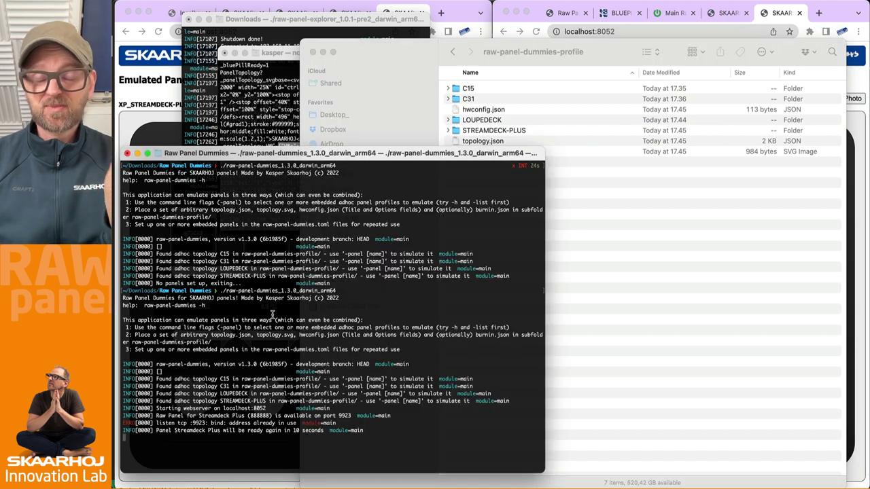
Stop the running emulator and rerun raw-panel-dummies with -panel C15 to add the stored C15 profile.
key(ctrl+c)
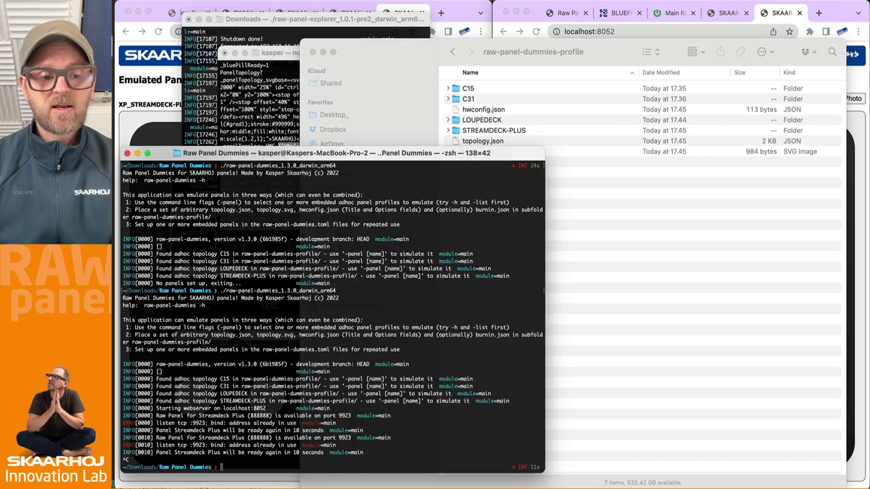
key(Up)
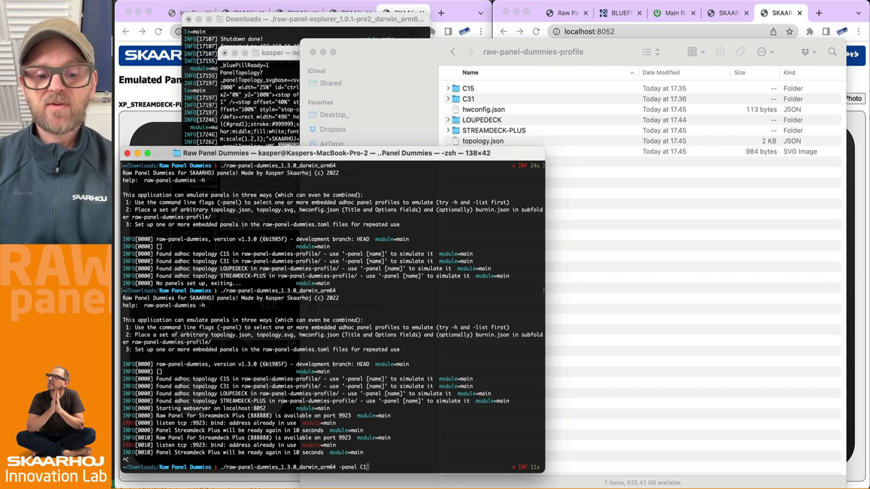
text(-panel C15)
key(Return)
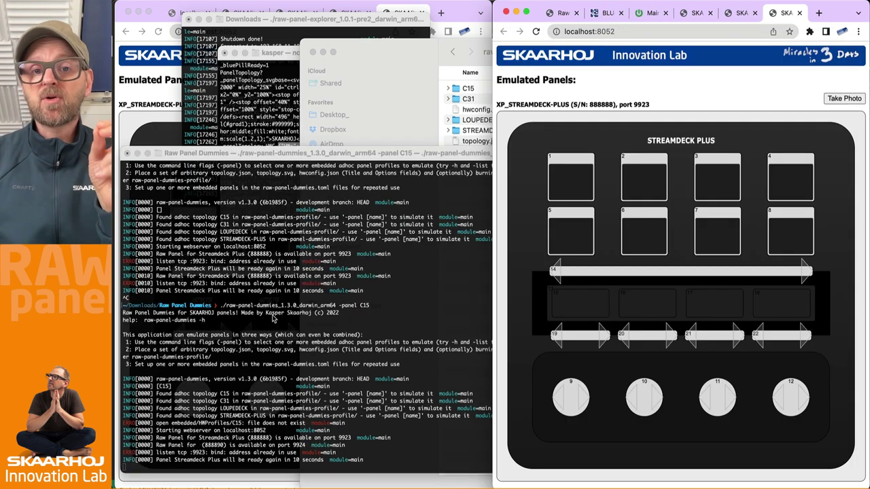
Examine the emulated Streamdeck Plus and C15 panels on the localhost:8052 page in Chrome.
click(469, 115)
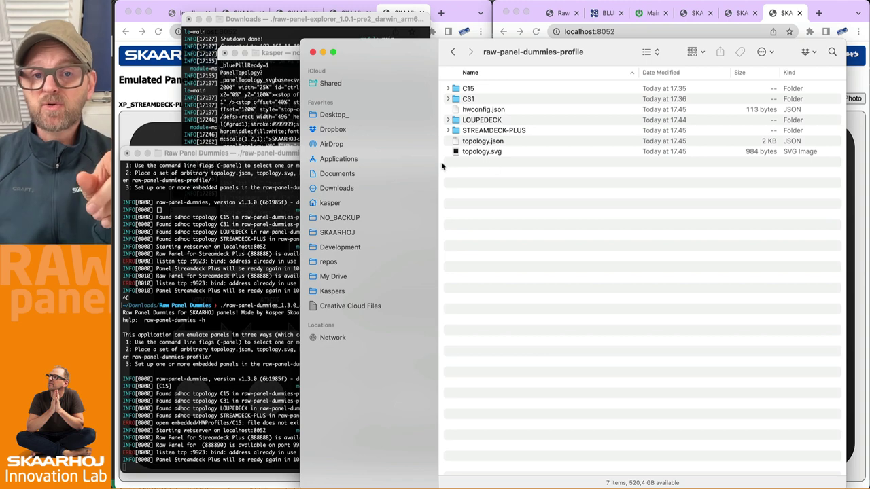
click(857, 126)
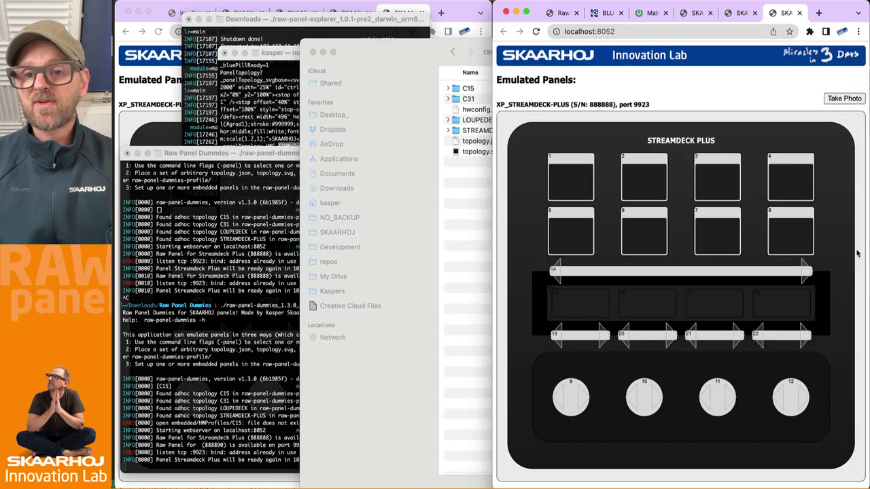
scroll(856, 254, down, 10)
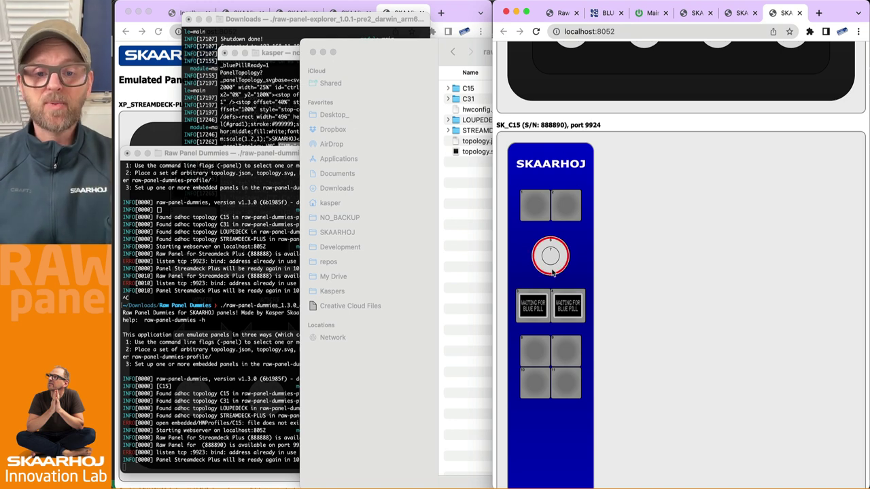
scroll(589, 252, up, 10)
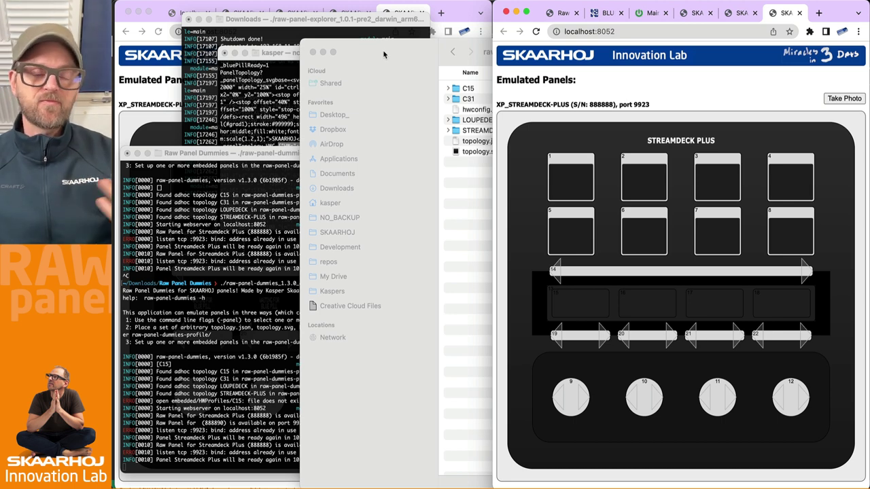
Stop the running emulators in Terminal, move the profile folder window aside, and rerun raw-panel-dummies with -panel C15,PTZFLY.
click(207, 226)
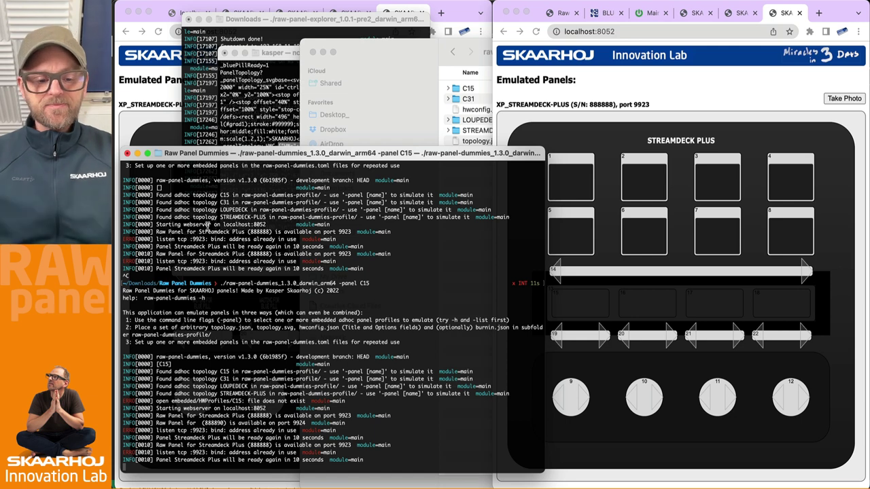
key(ctrl+c)
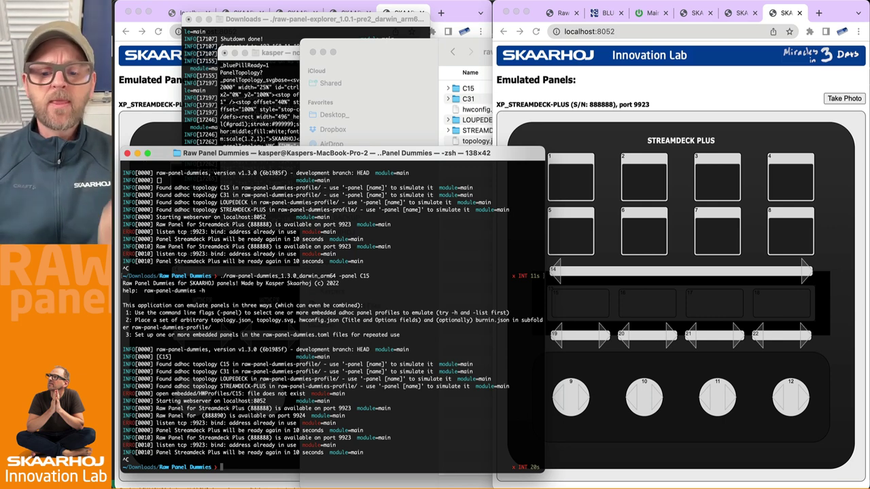
key(Up)
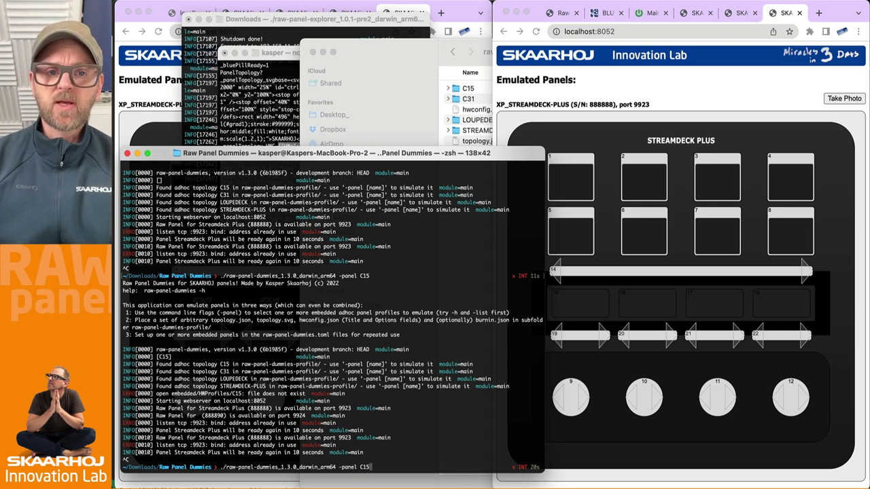
double_click(395, 55)
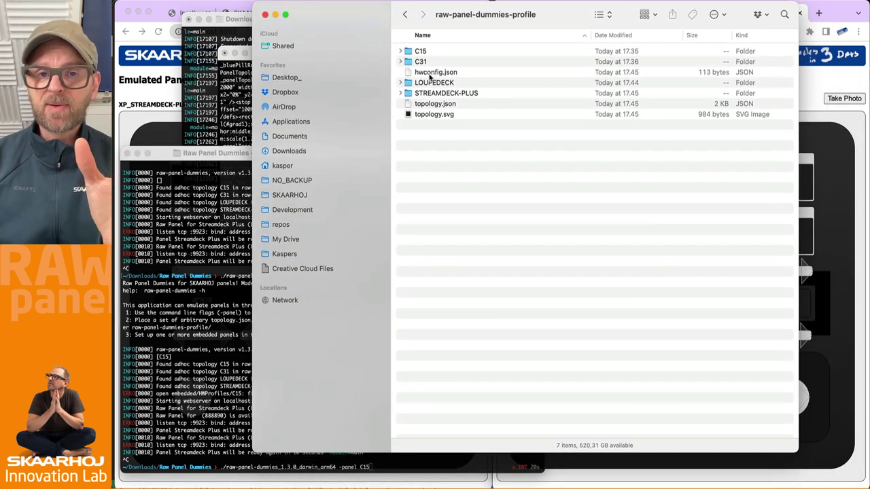
click(235, 153)
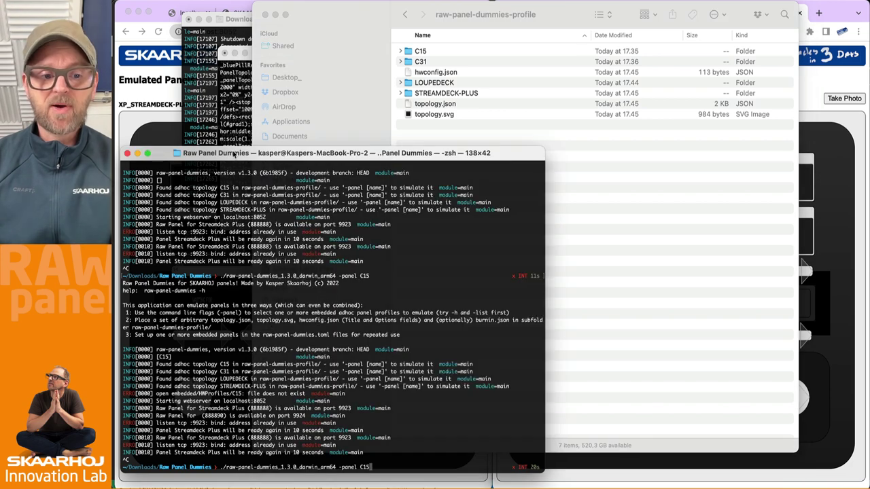
key(BackSpace)
key(BackSpace)
key(BackSpace)
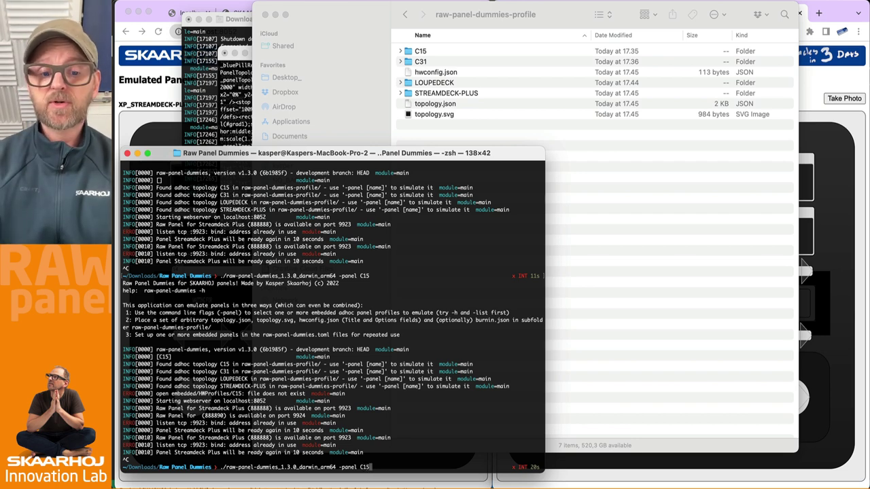
text(,PL)
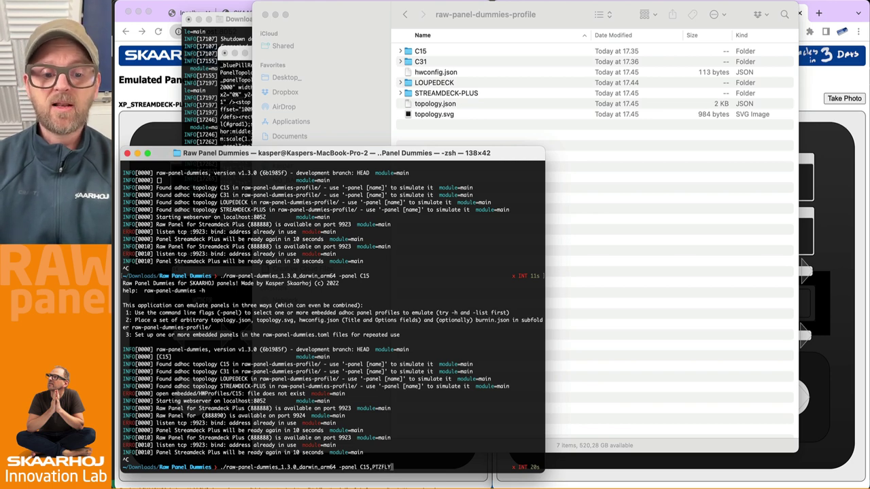
text(ZFLY)
key(Return)
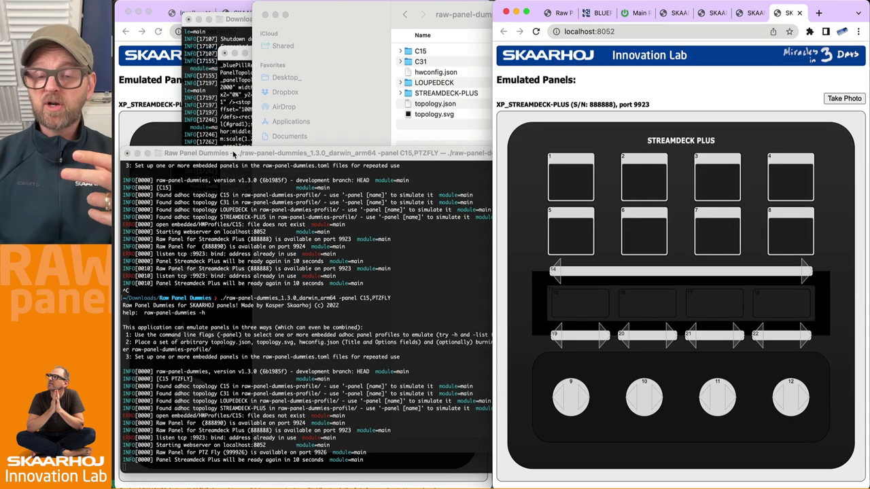
Review the emulated Streamdeck Plus, C15 and PTZ Fly panels down the localhost:8052 page in Chrome.
scroll(567, 291, down, 15)
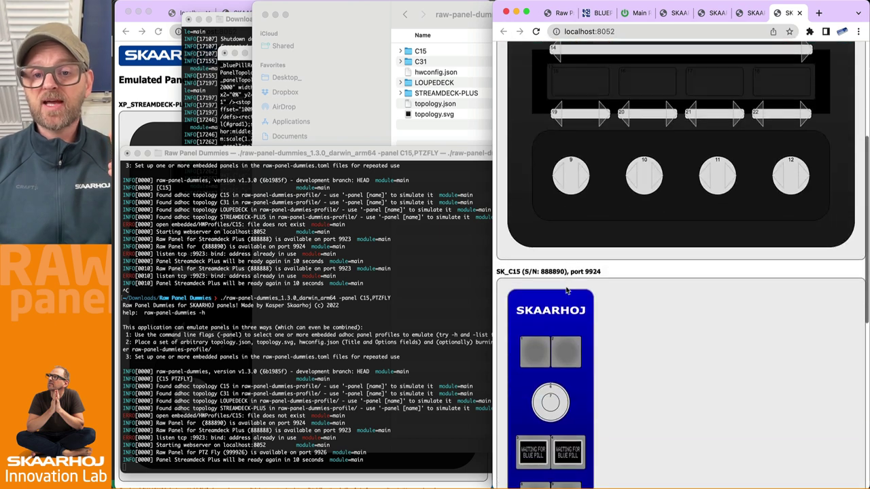
scroll(567, 291, down, 2)
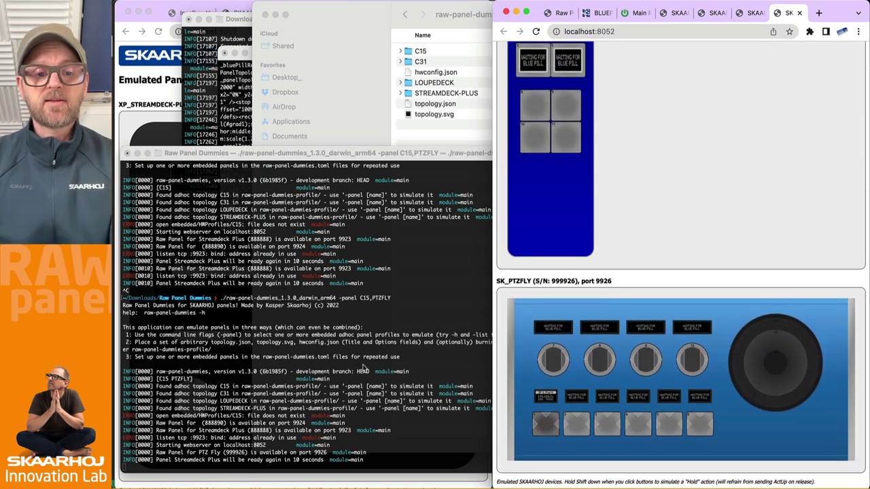
Stop the running emulators in Terminal, run ./raw-panel-dummies_1.3.0_darwin_arm64 with -list, and review the embedded panel names and variants.
click(337, 367)
key(ctrl+c)
key(Up)
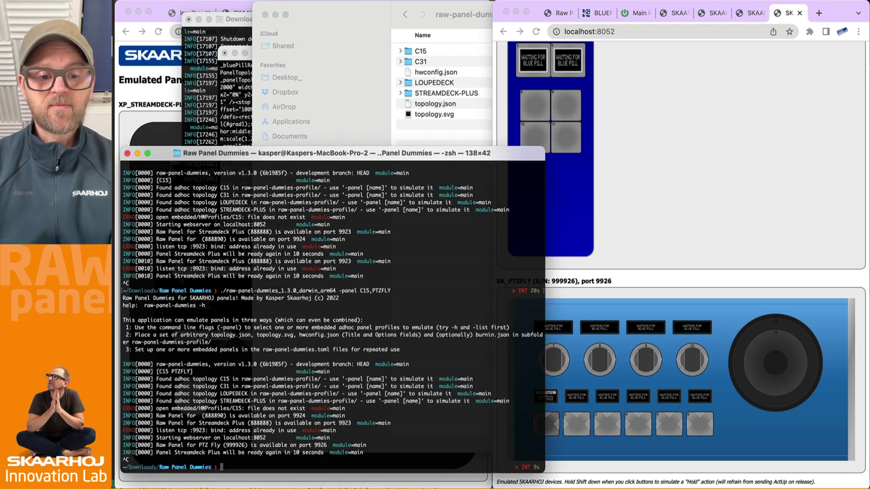
key(BackSpace)
key(BackSpace)
key(BackSpace)
key(BackSpace)
key(BackSpace)
key(BackSpace)
key(BackSpace)
key(BackSpace)
key(BackSpace)
key(BackSpace)
key(BackSpace)
key(BackSpace)
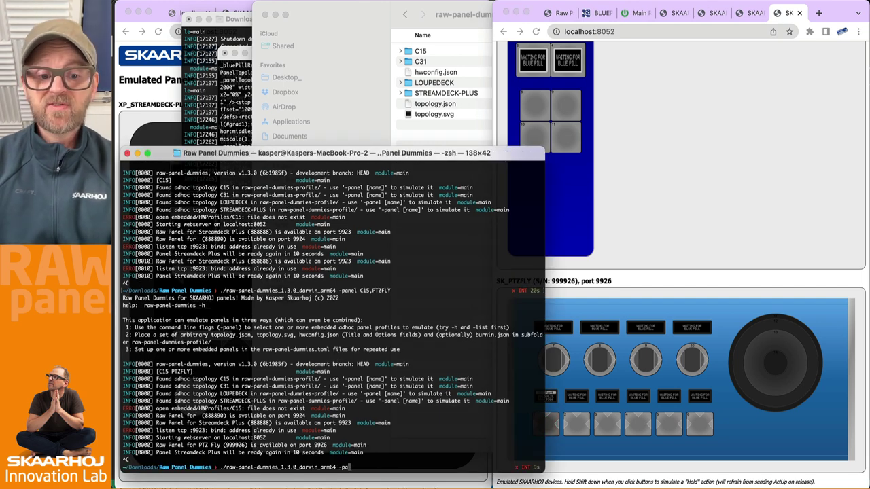
text(list)
key(Return)
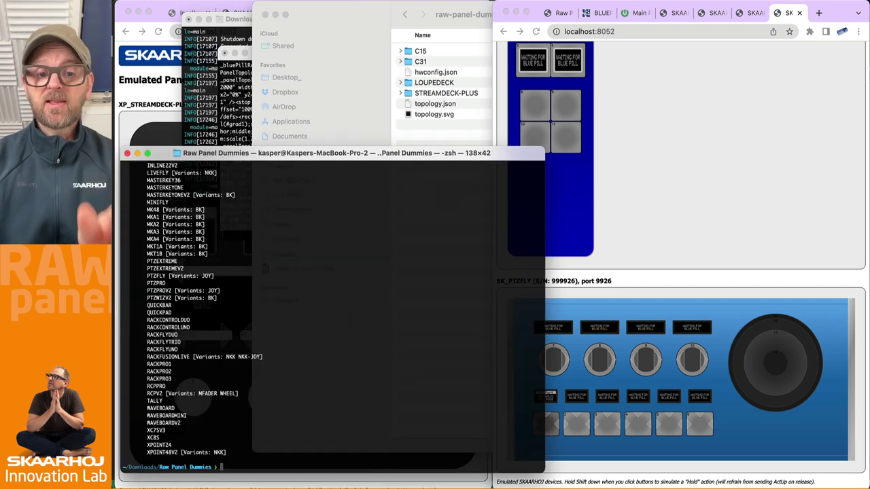
scroll(214, 302, up, 10)
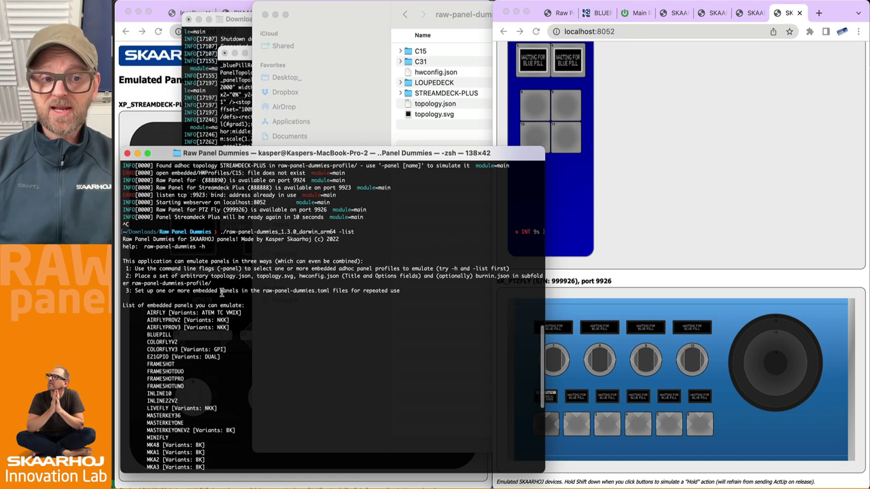
scroll(222, 293, down, 3)
scroll(222, 292, down, 5)
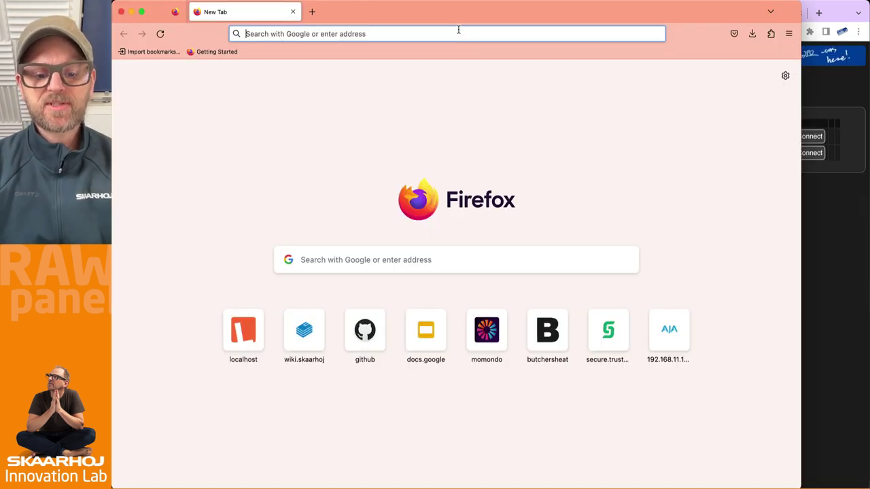
In Firefox, search for "skaarhoj github" and open raw-panel-dummies.toml[SAMPLE] in SKAARHOJ's raw-panel-dummies-releases repository.
text(skaarhoj github)
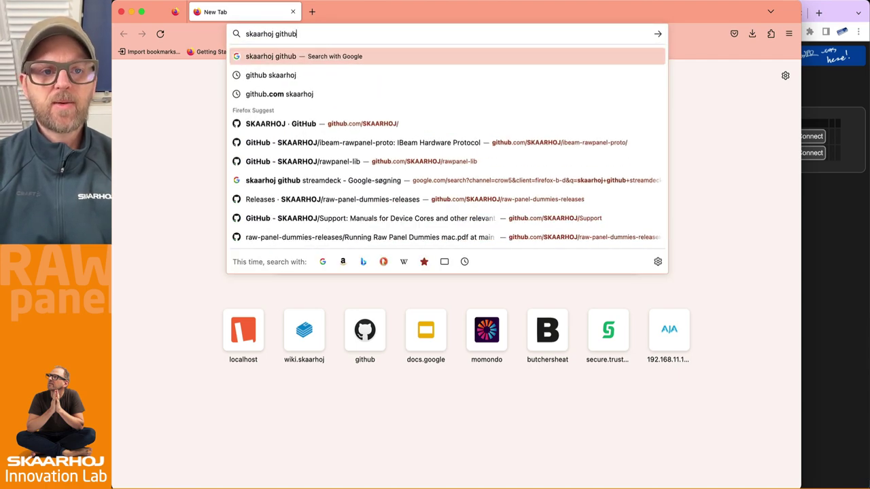
key(Return)
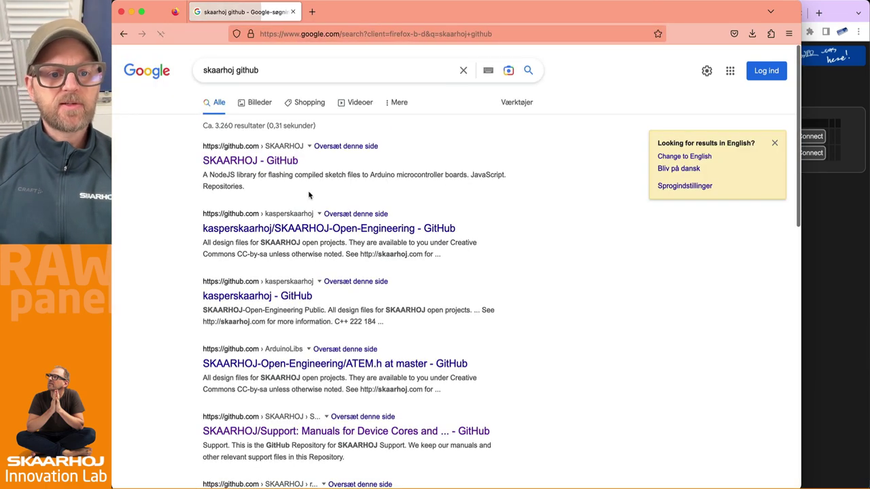
click(271, 161)
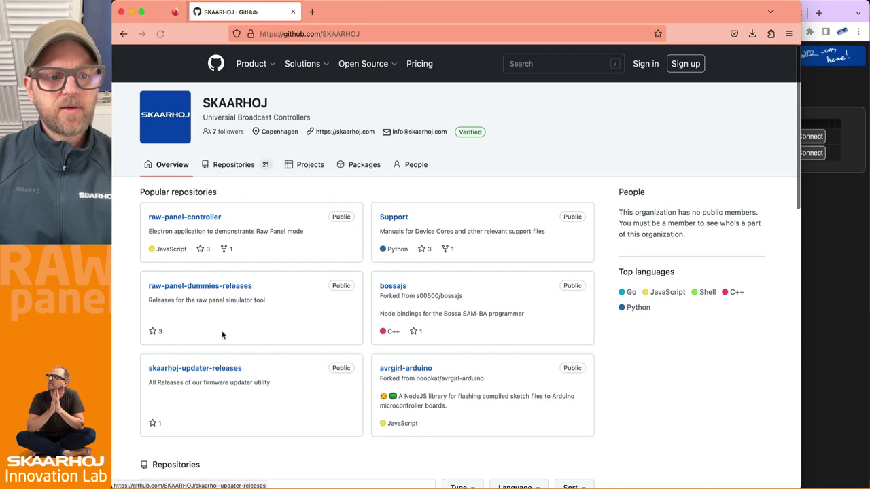
click(220, 289)
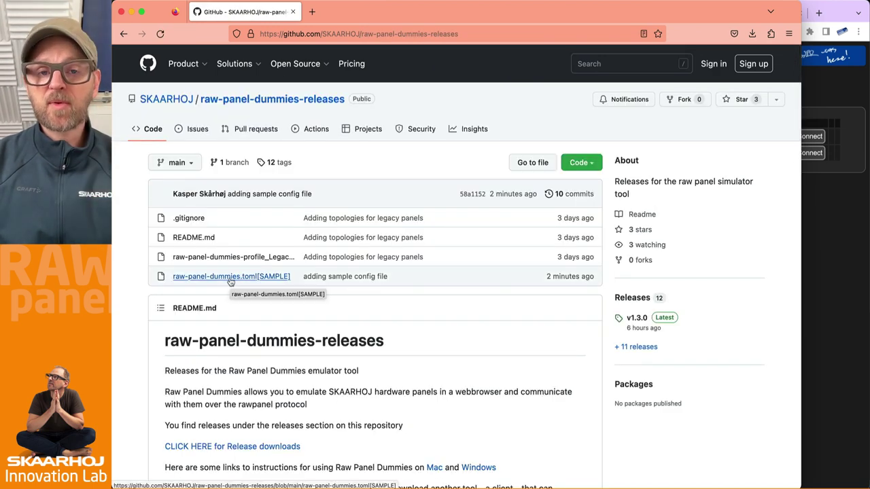
click(226, 279)
Copy the entire sample configuration, from [General] through the last LockToIPs line.
drag(179, 272, 252, 318)
scroll(277, 326, down, 5)
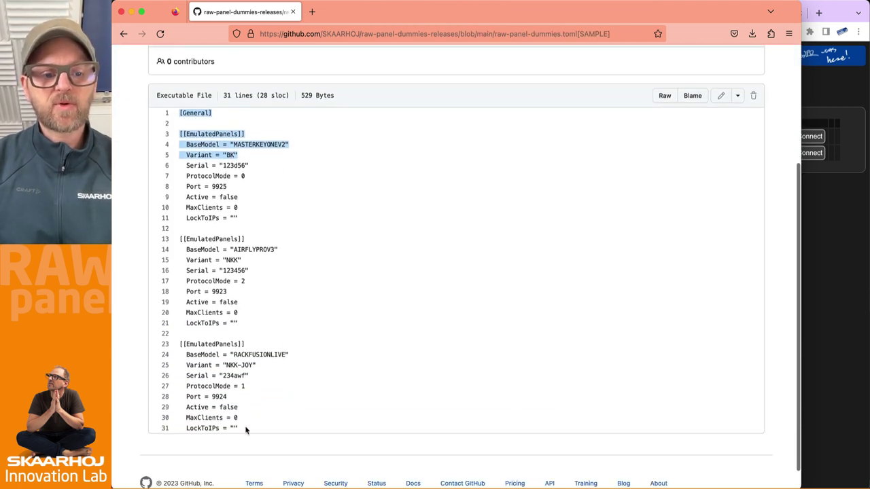
shift+click(246, 429)
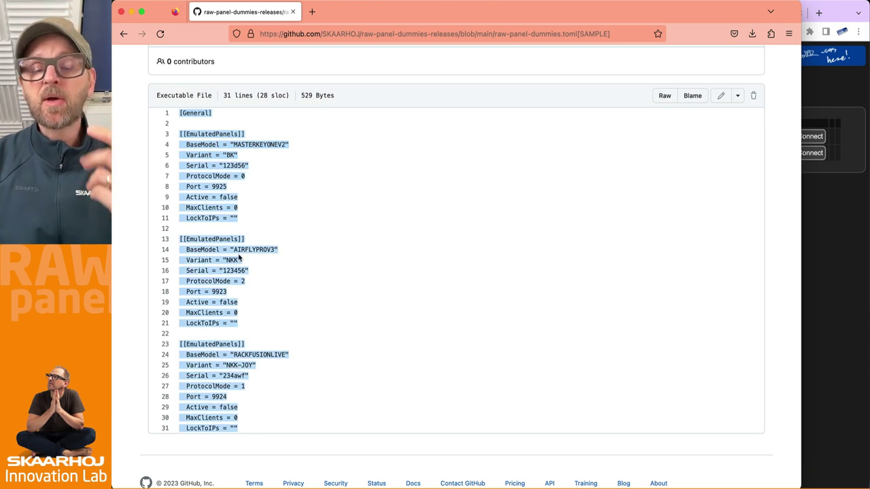
Open raw-panel-dummies.toml from the Raw Panel Dummies folder in VS Code and replace its contents with the copied sample configuration.
key(super+Tab)
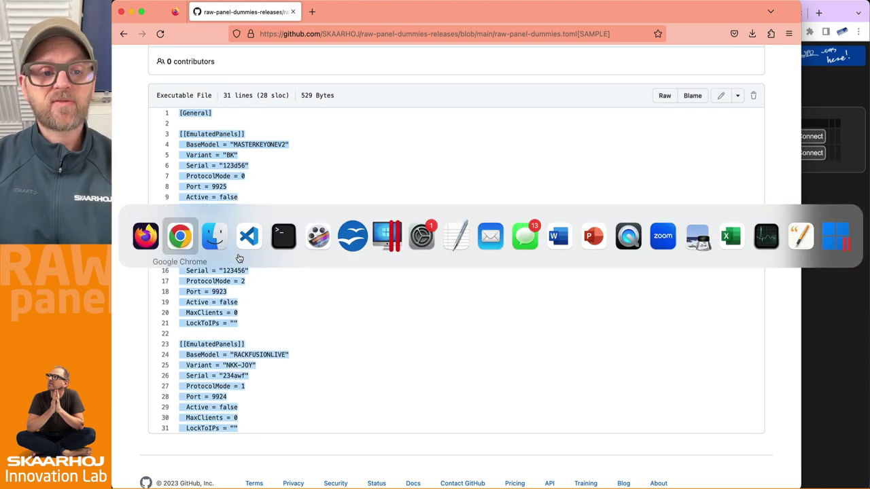
key(super+Tab)
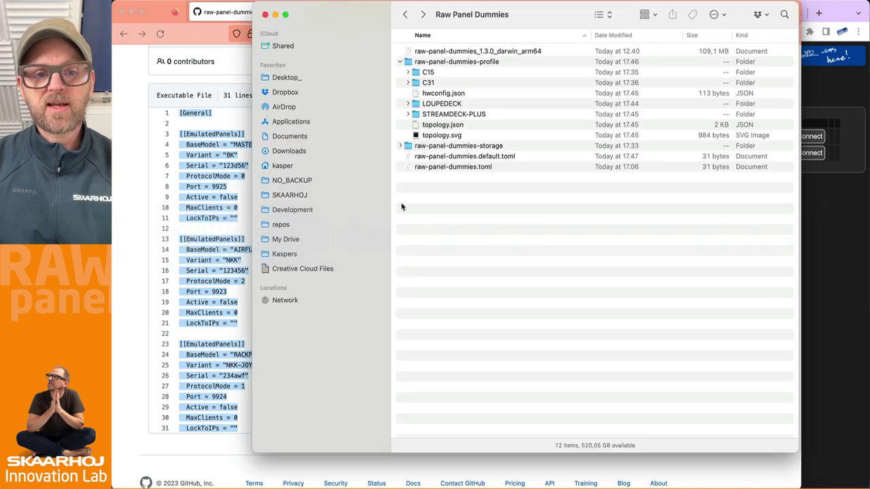
click(455, 169)
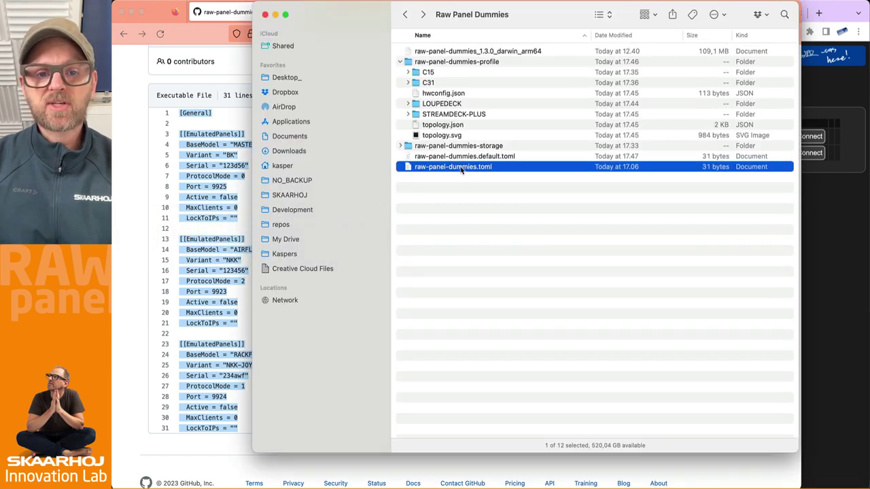
drag(461, 170, 422, 472)
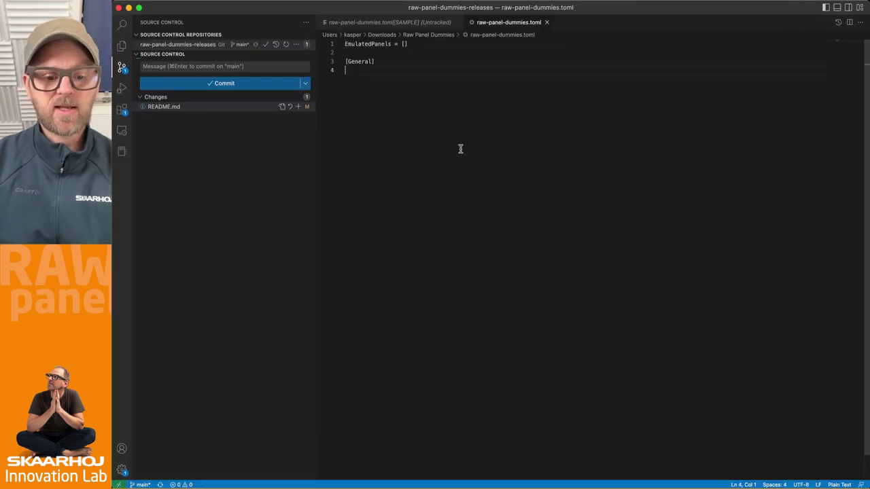
key(super+a)
key(super+v)
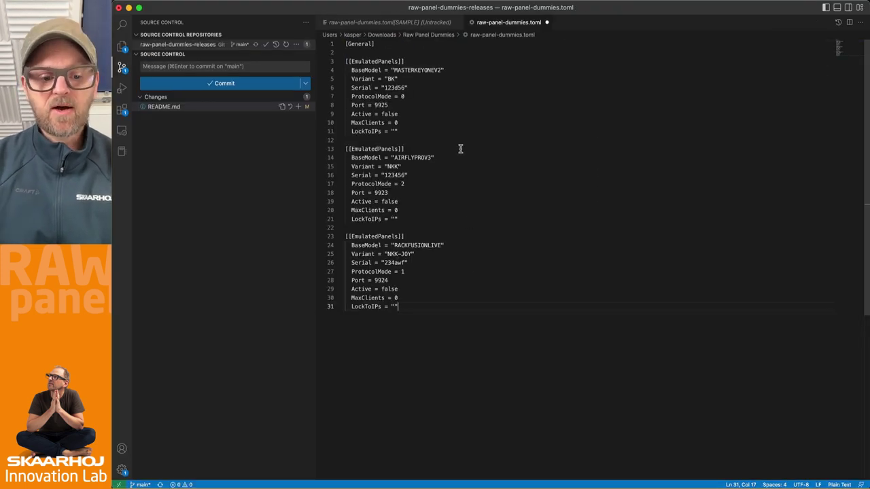
Set Active = true for the RACKFUSIONLIVE panel, save the file, and point out its Serial and ProtocolMode entries.
double_click(392, 288)
text(true)
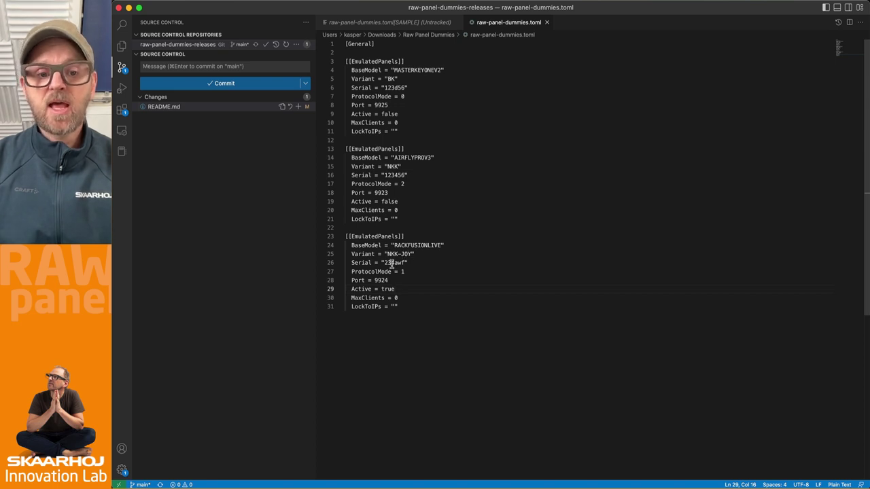
double_click(393, 263)
click(403, 271)
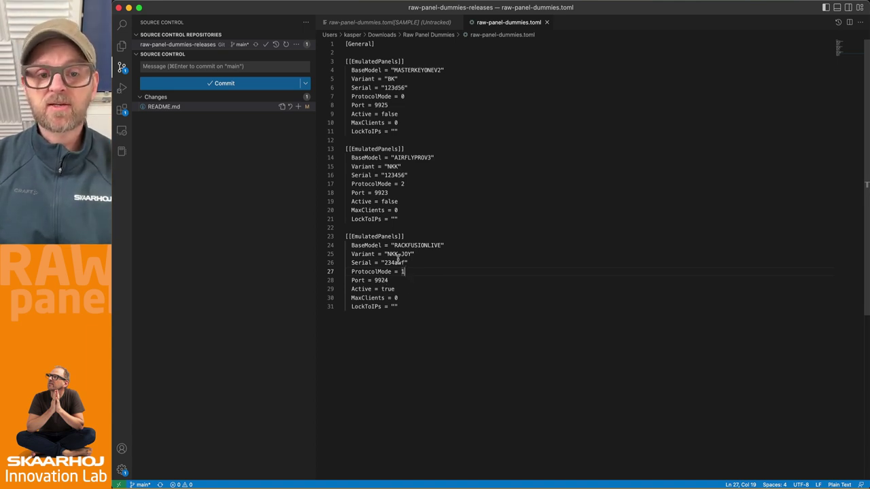
Switch to Terminal, rerun ./raw-panel-dummies_1.3.0_darwin_arm64 without flags, and review the emulated Rack Fusion Live and Streamdeck Plus panels in Chrome.
key(super+Tab)
key(super+Tab)
key(super+Tab)
key(super+Tab)
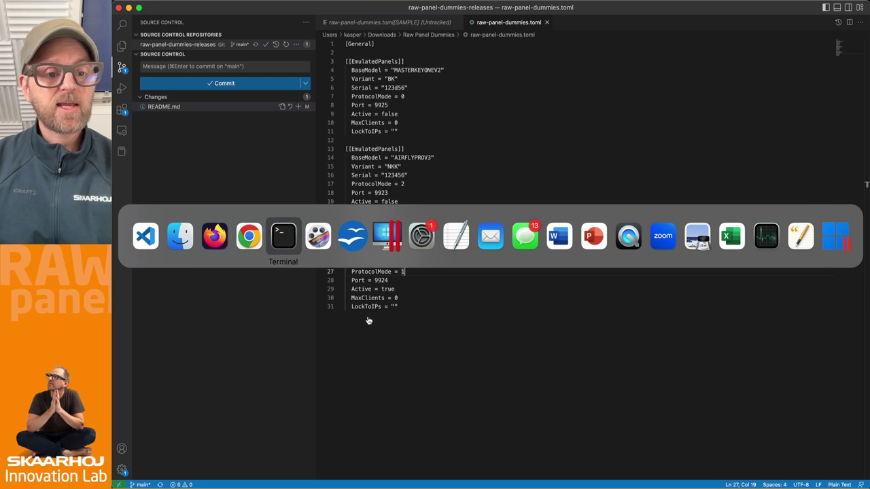
key(BackSpace)
key(BackSpace)
key(BackSpace)
key(BackSpace)
key(BackSpace)
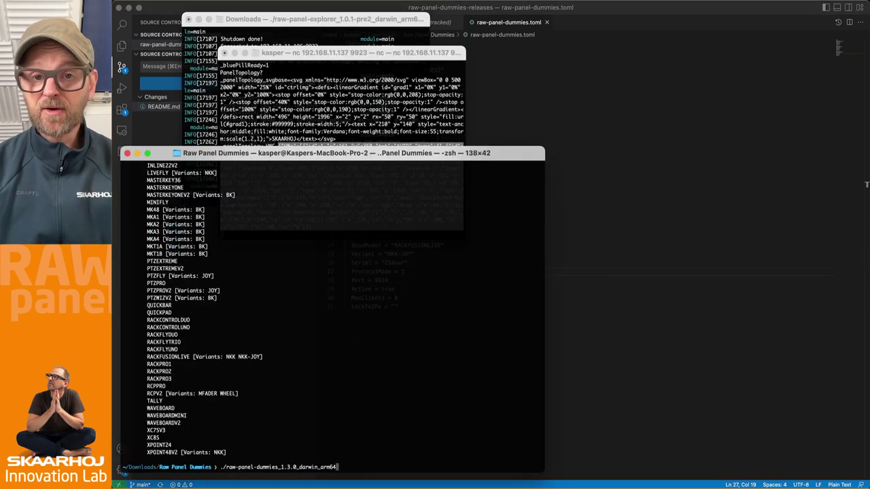
key(Return)
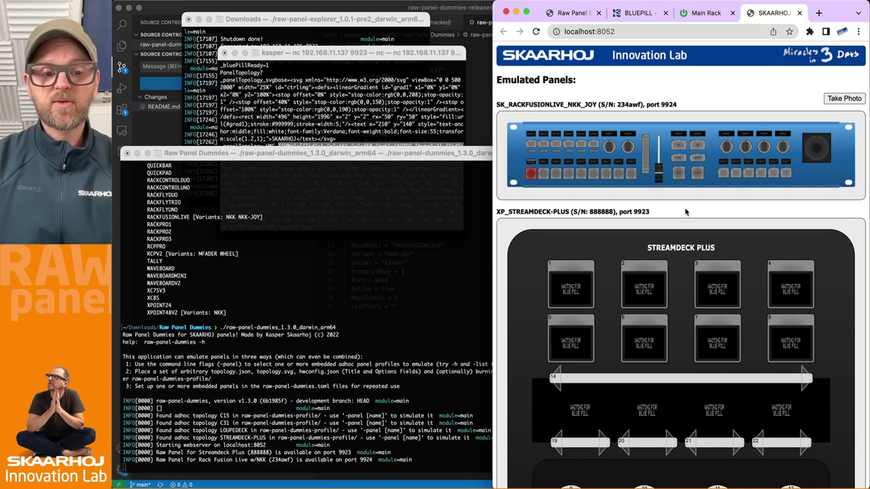
scroll(683, 218, down, 3)
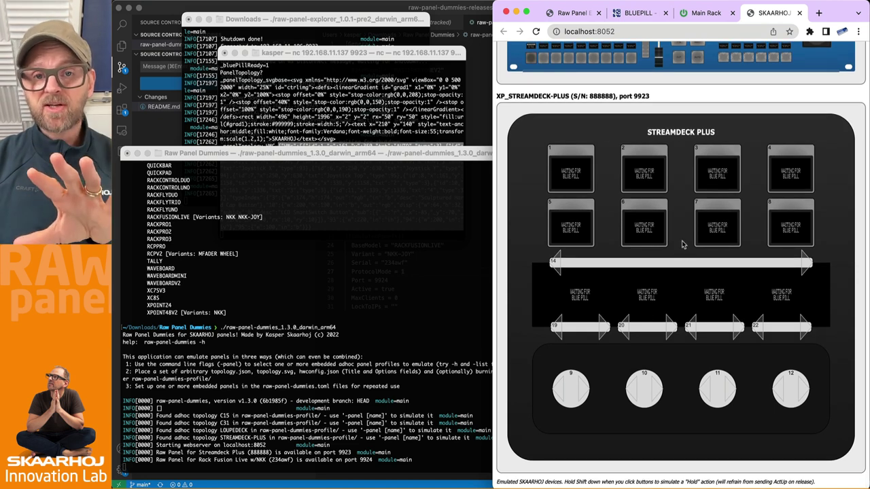
In Finder, delete hwconfig.json, topology.json and topology.svg from the root of raw-panel-dummies-profile and collapse the folder.
key(super+Tab)
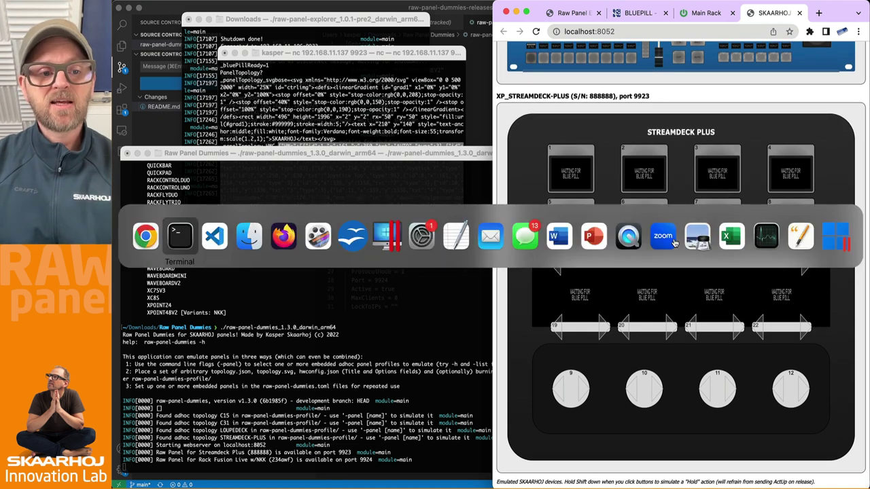
key(super+Tab)
key(super+Tab)
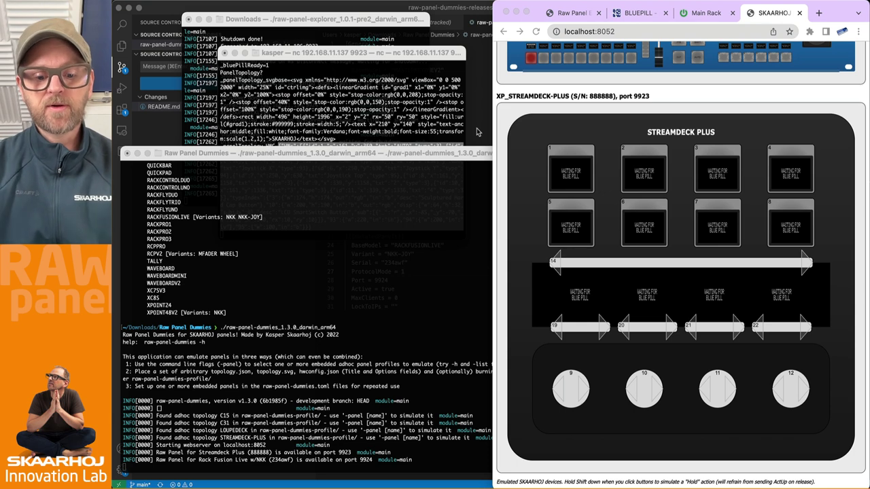
key(super+Tab)
key(super+Tab)
key(super+Tab)
key(super+Tab)
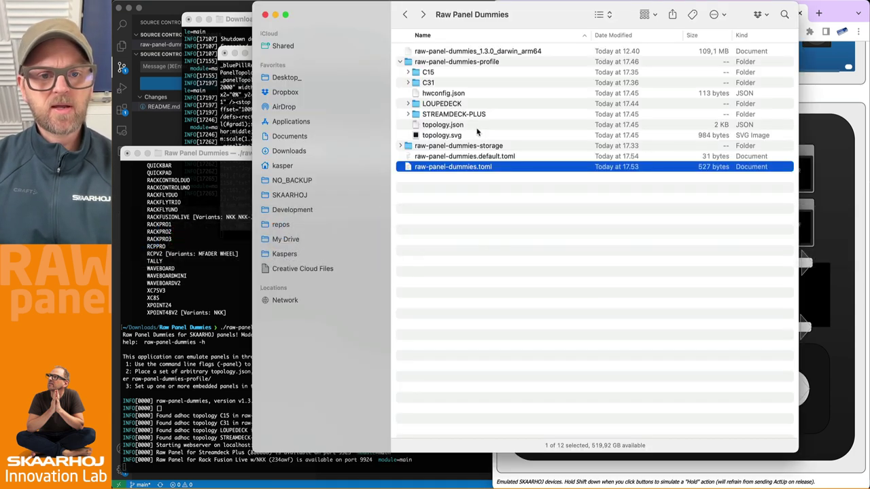
click(430, 97)
super+click(438, 125)
super+click(439, 136)
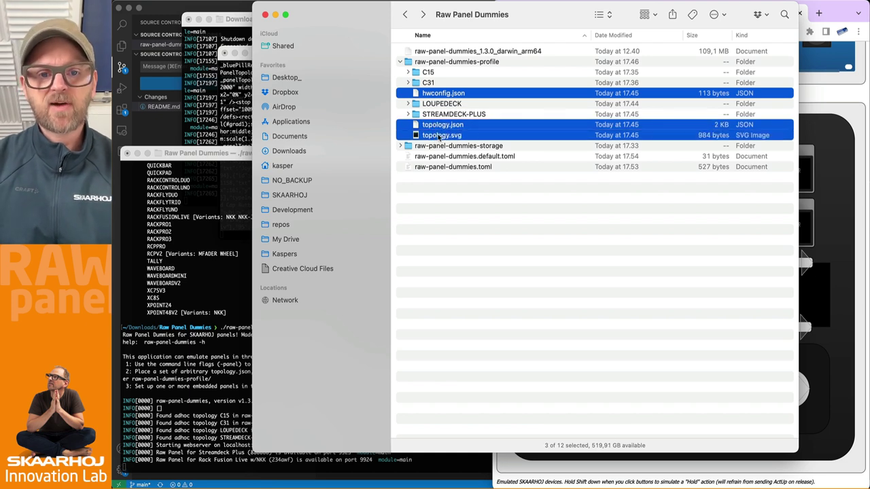
key(super+BackSpace)
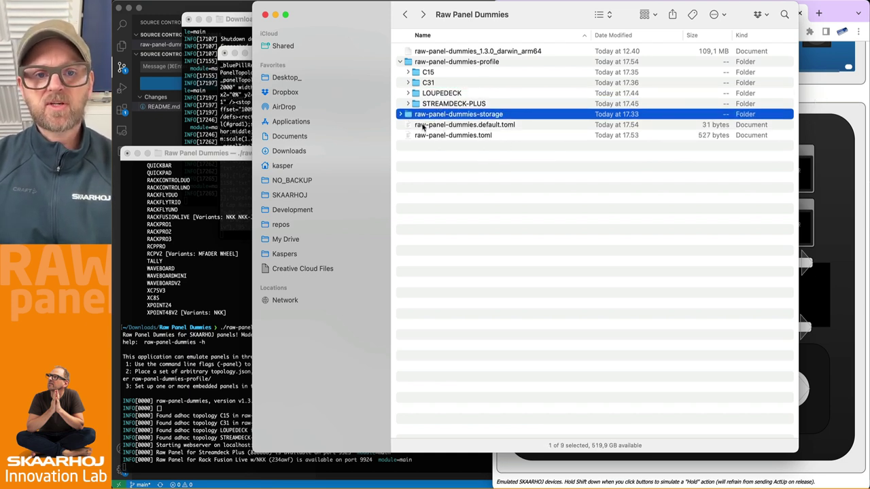
click(401, 62)
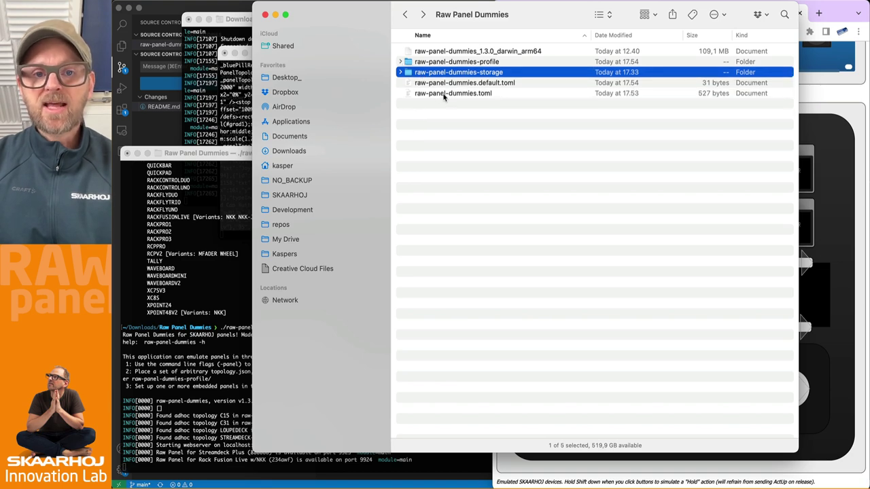
Check the Rack Fusion Live panel's serial and port on localhost:8052, and its protocol in Raw Panel Explorer's network panel list.
click(807, 106)
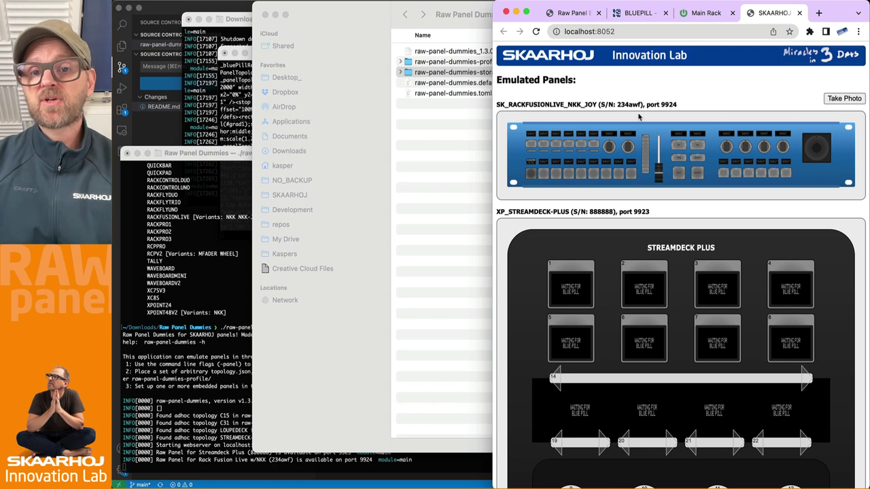
double_click(627, 105)
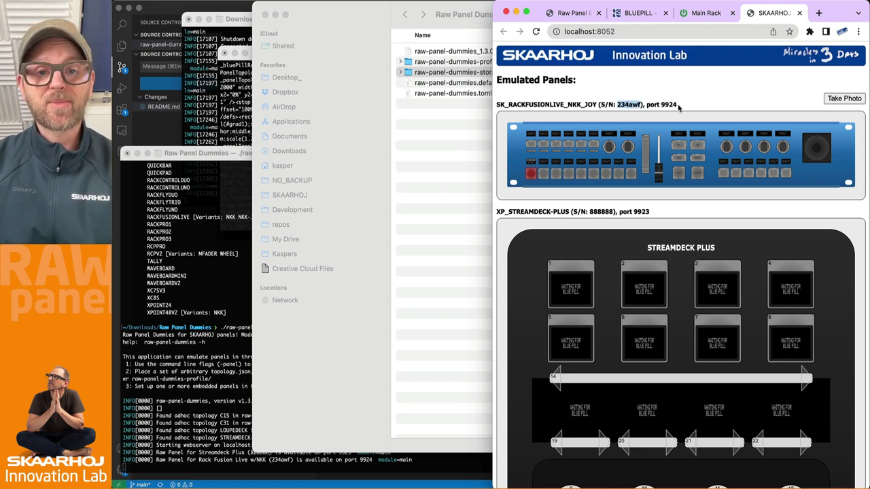
click(215, 449)
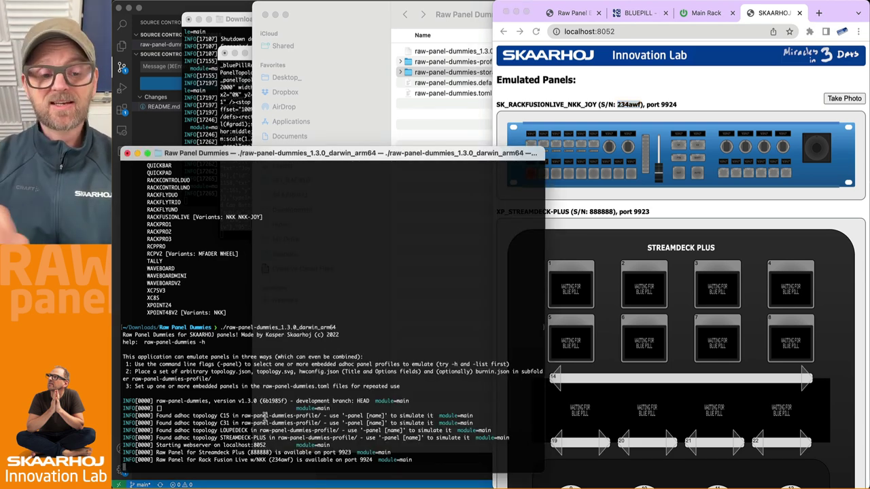
click(752, 83)
click(583, 13)
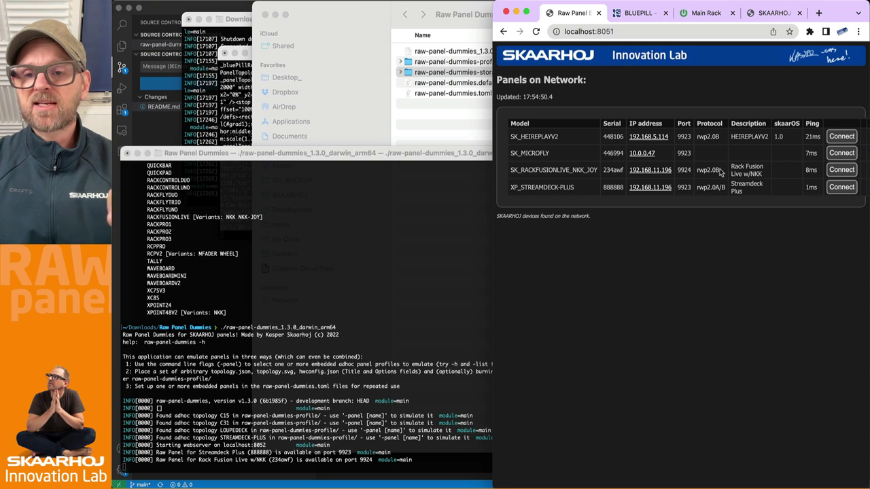
drag(718, 171, 698, 169)
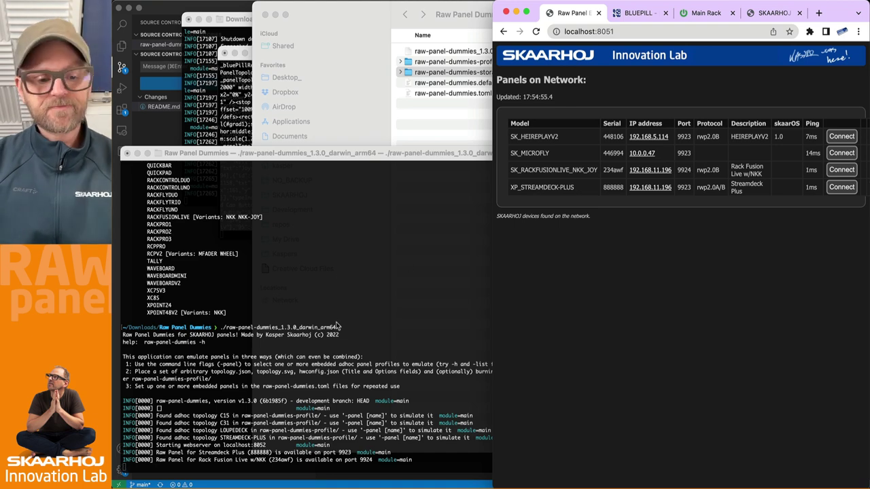
Switch to the raw-panel-dummies.toml file in VS Code and set Active = true for the AIRFLYPROV3 panel.
key(super+Tab)
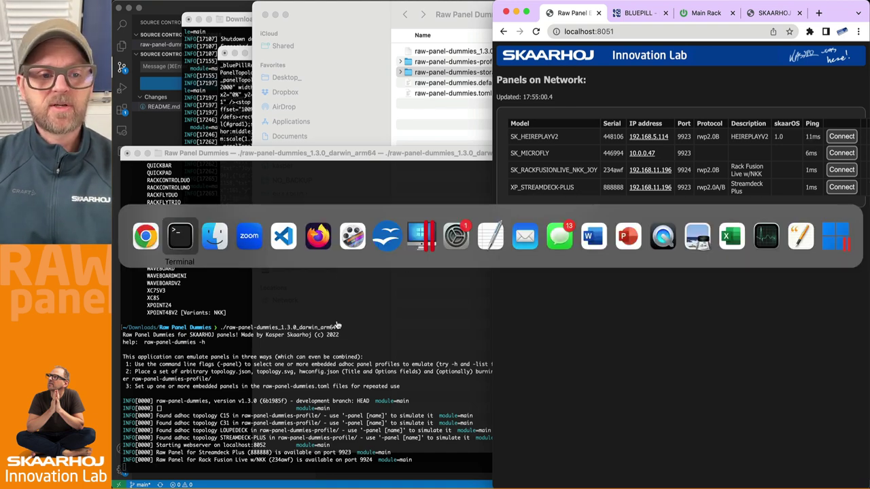
key(super+Tab)
key(super+Tab)
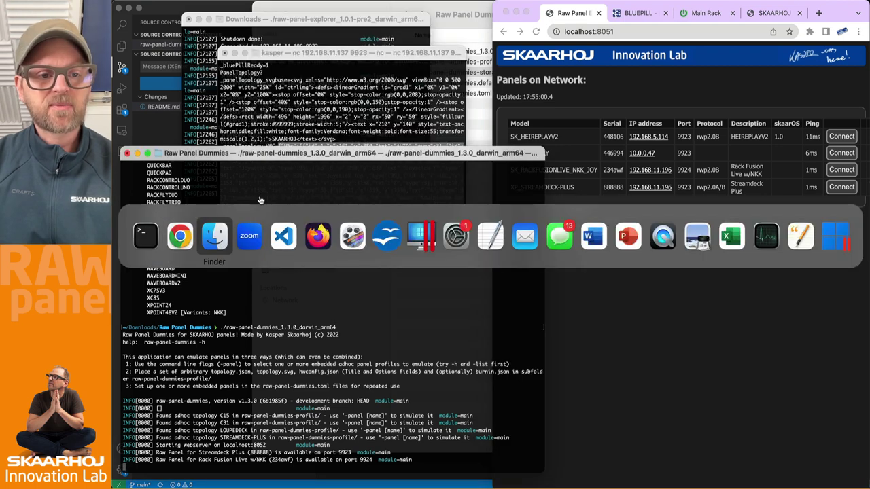
key(super+Tab)
key(super+Tab)
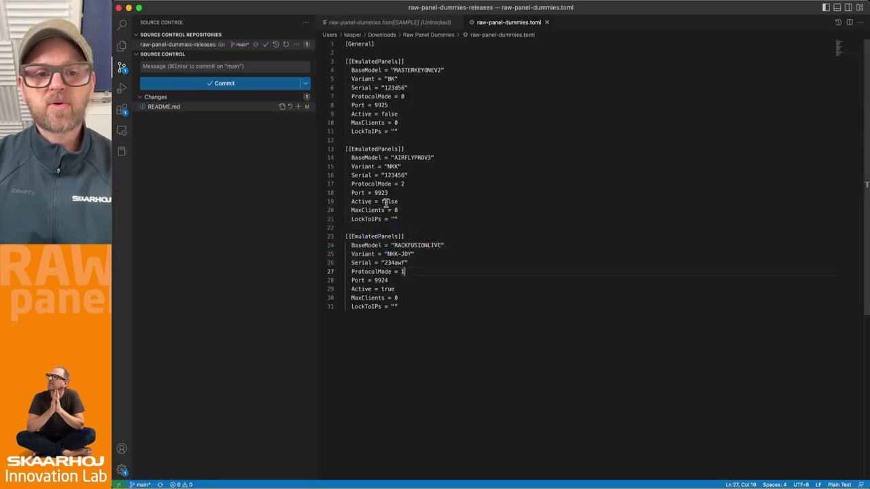
double_click(387, 202)
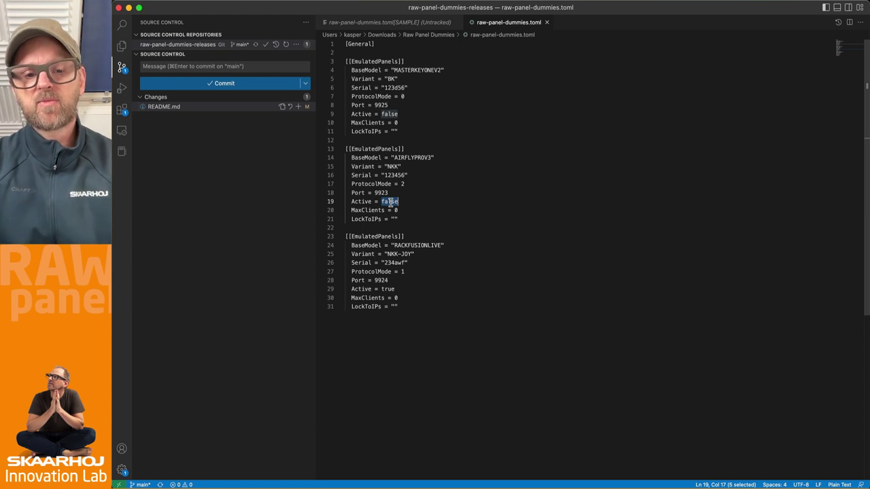
text(ture)
key(BackSpace)
key(BackSpace)
key(BackSpace)
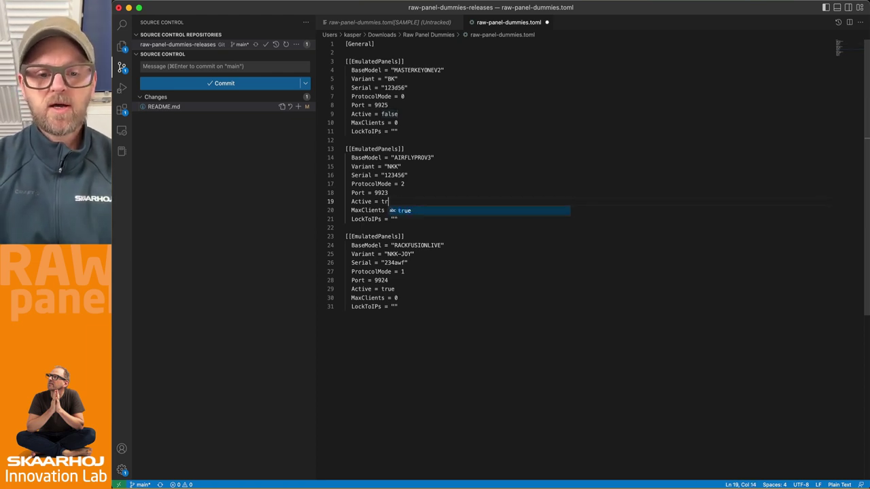
text(rue)
key(Escape)
Copy the true value to the MASTERKEYONEV2 panel's Active entry, point out its ProtocolMode entry, and save the file.
double_click(385, 199)
key(super+c)
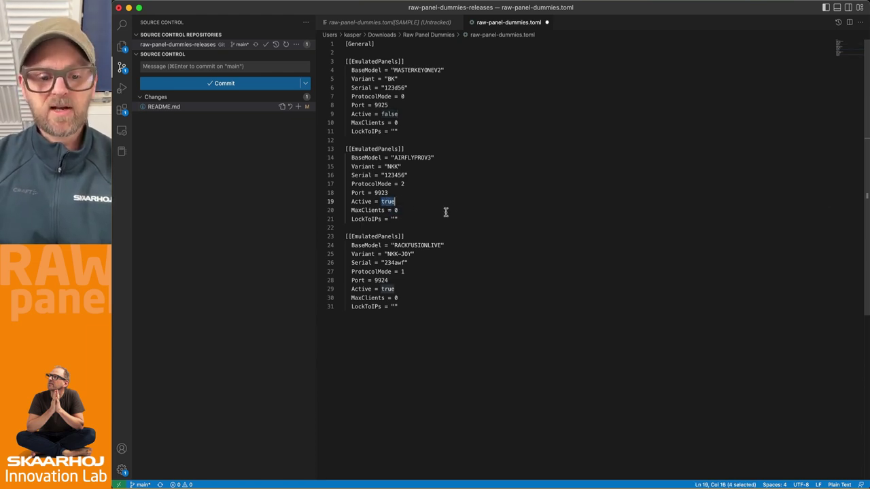
double_click(390, 114)
key(super+v)
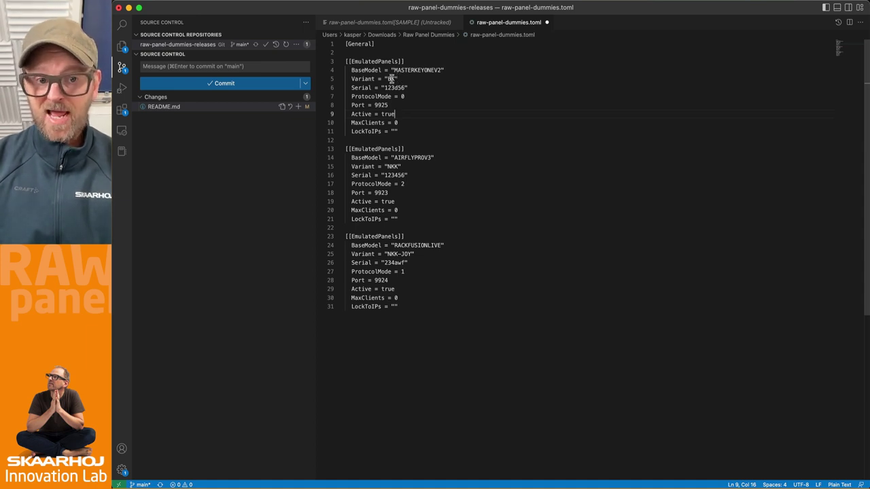
click(407, 210)
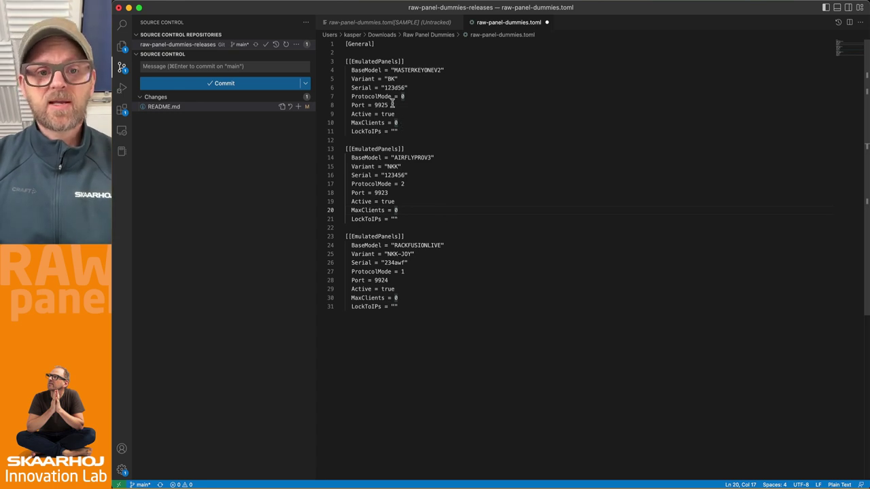
drag(369, 97, 406, 97)
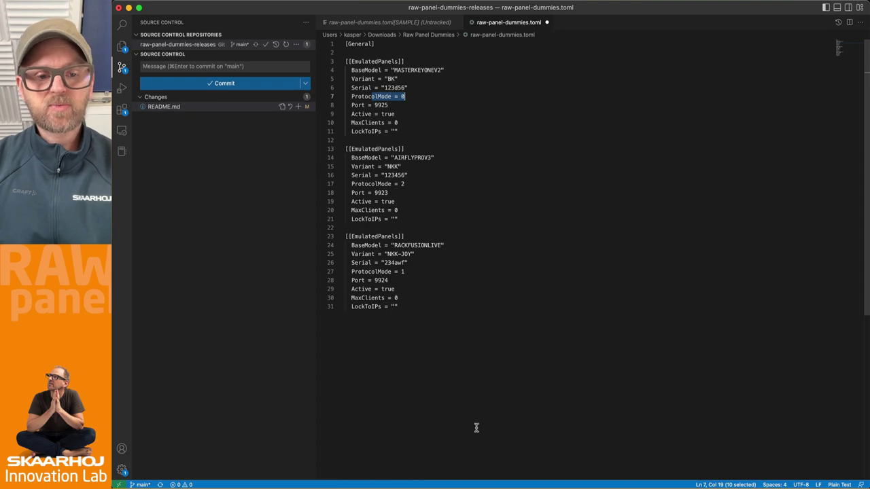
Switch to Terminal, stop the running emulator, and rerun ./raw-panel-dummies_1.3.0_darwin_arm64 without flags.
key(super+Tab)
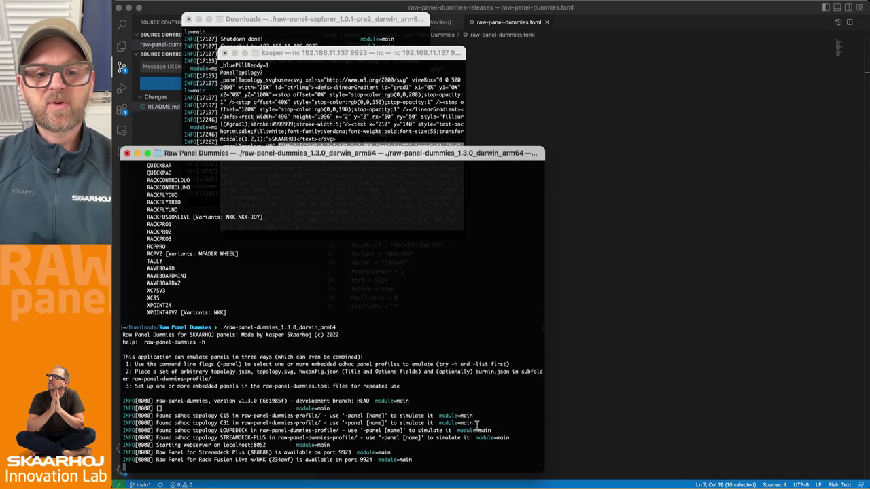
key(super+Tab)
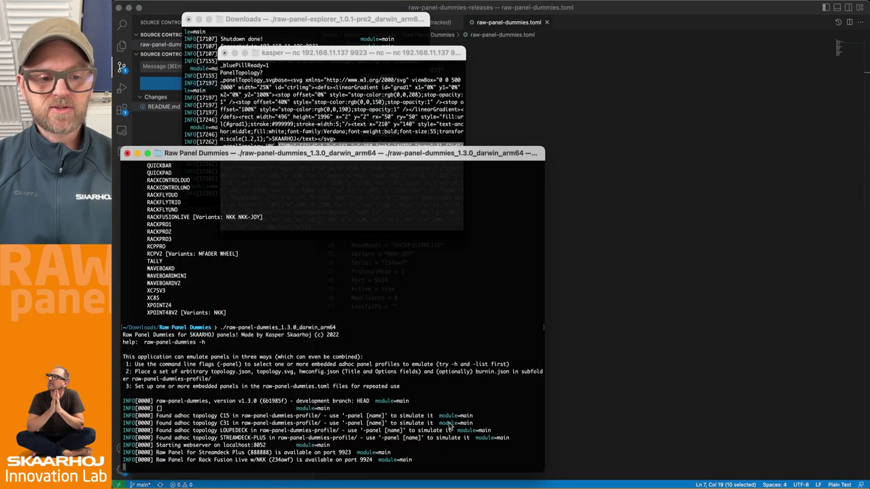
key(ctrl+c)
key(Up)
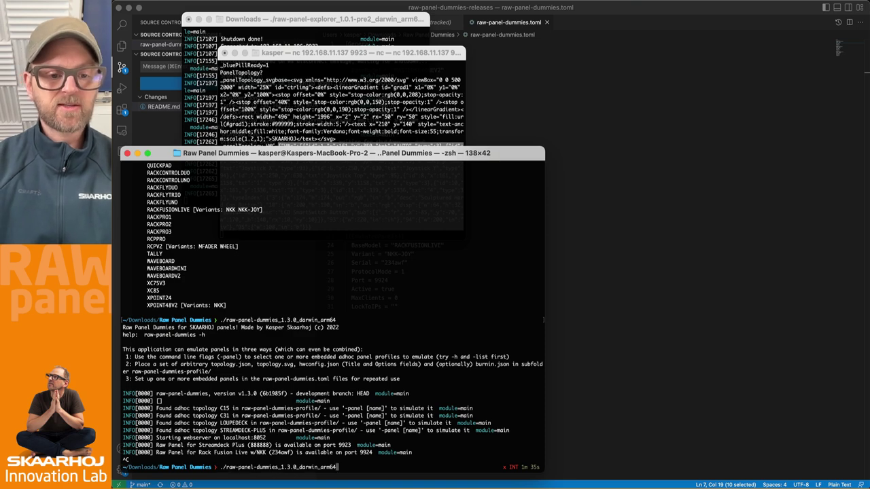
key(Return)
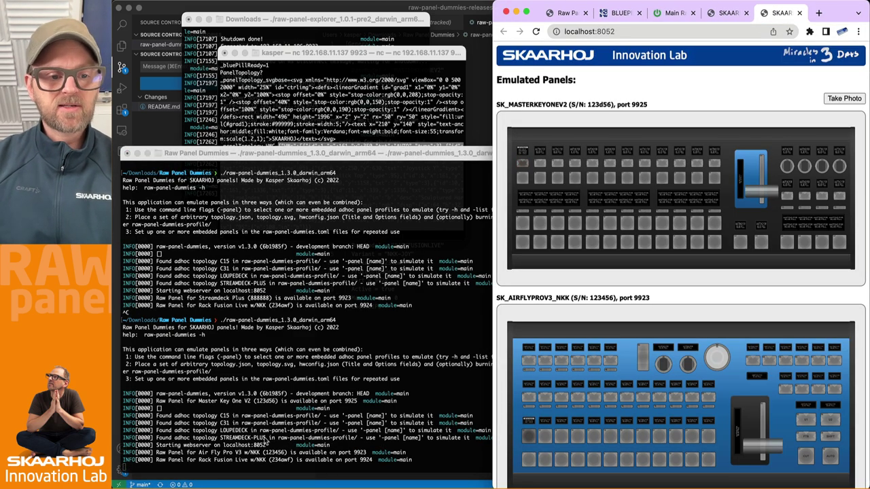
Compare the panels announced in the Terminal log with the emulated panels, serials and ports on localhost:8052.
click(217, 430)
drag(175, 454, 222, 454)
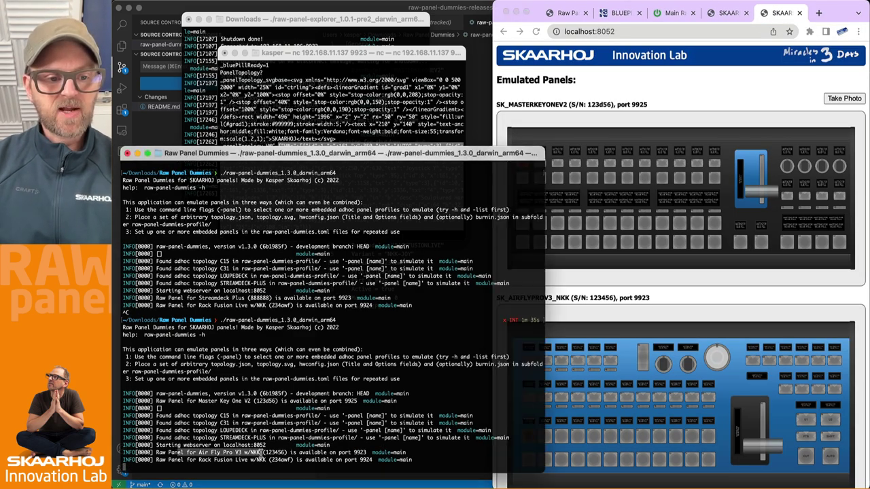
click(194, 465)
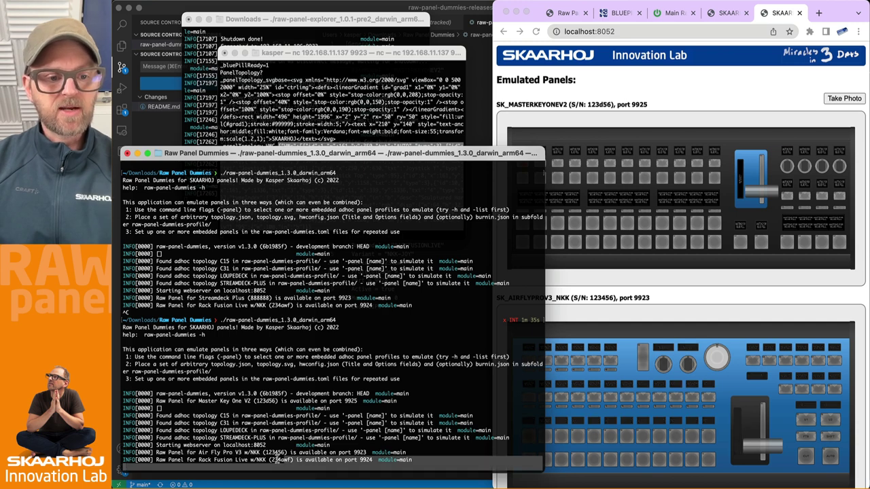
drag(199, 401, 278, 401)
click(617, 294)
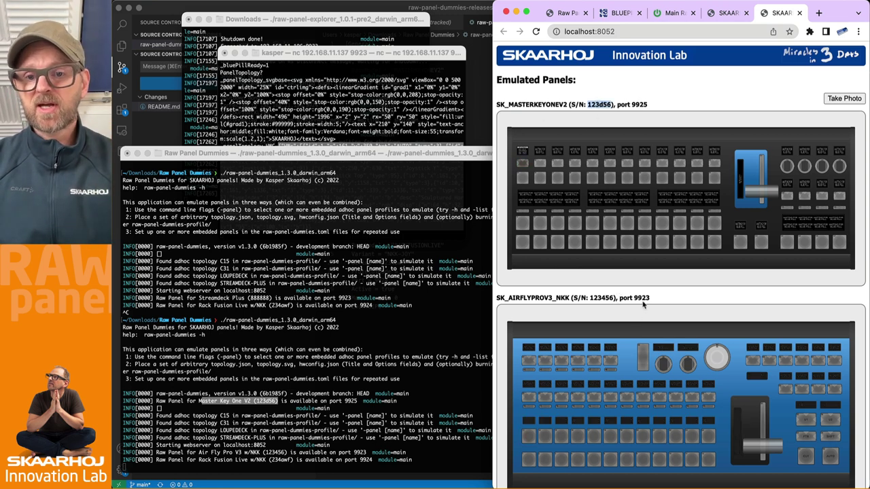
scroll(651, 299, down, 5)
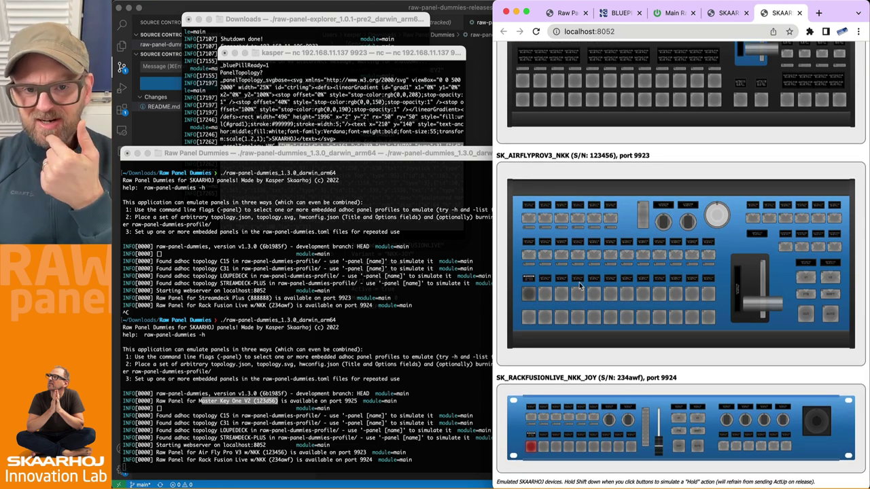
scroll(690, 382, up, 5)
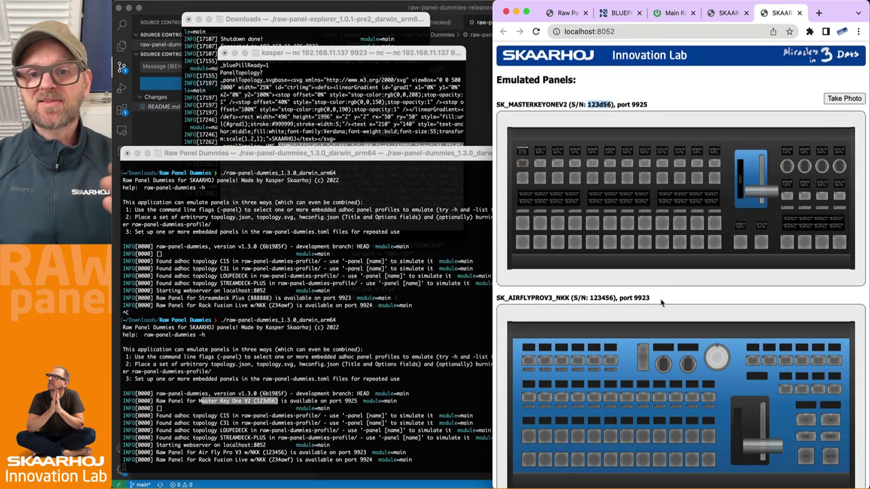
scroll(661, 299, down, 5)
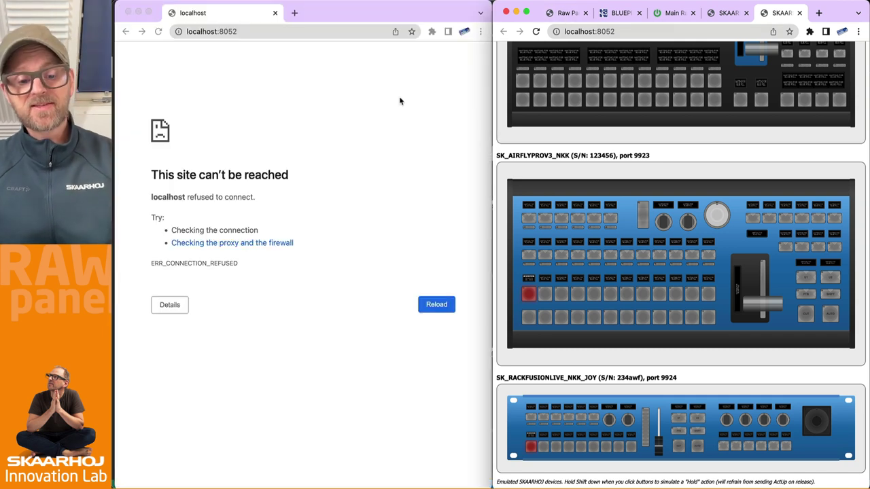
Switch to Firefox and return from the sample TOML file to the main page of the raw-panel-dummies-releases repository.
key(super+Tab)
key(super+Tab)
key(super+Tab)
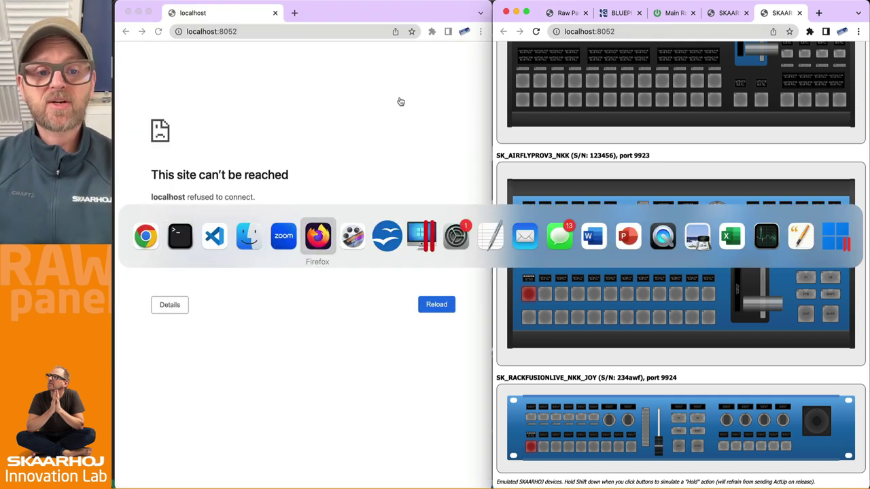
key(super+Tab)
click(322, 146)
scroll(203, 65, up, 5)
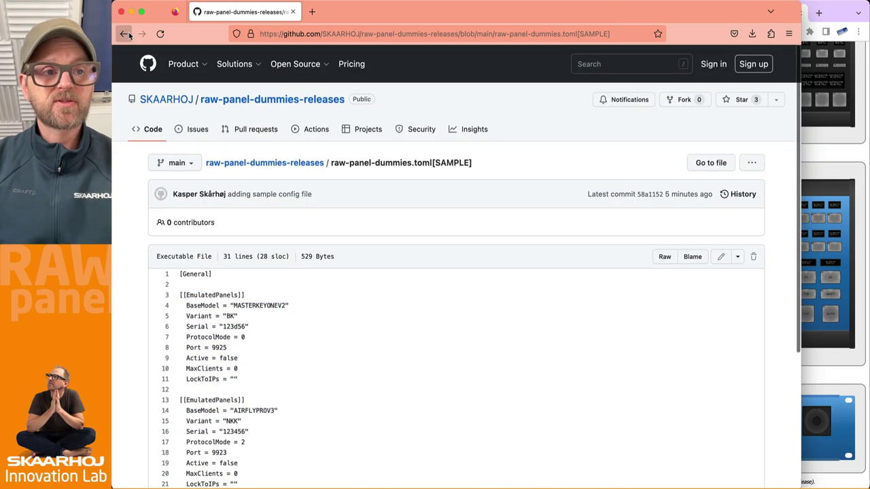
key(super+Left)
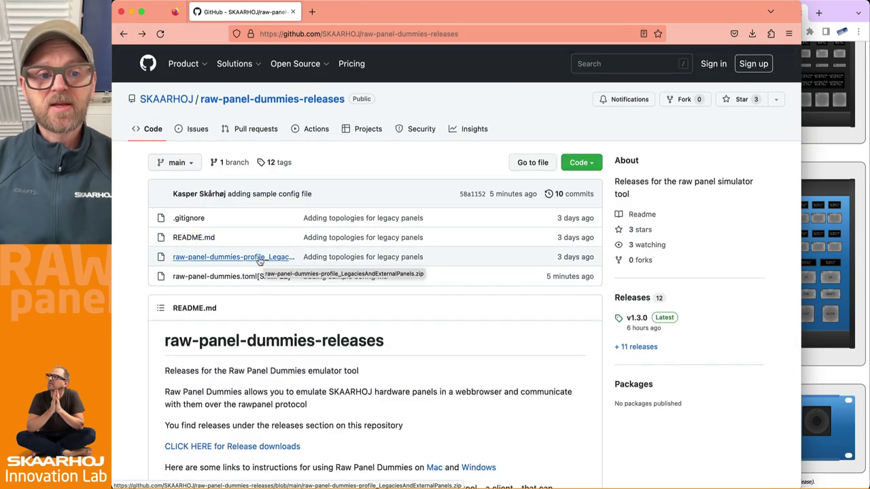
Download raw-panel-dummies-profile_LegaciesAndExternalPanels.zip from the repository, unpack it, and open the extracted profile folder in Finder.
click(234, 257)
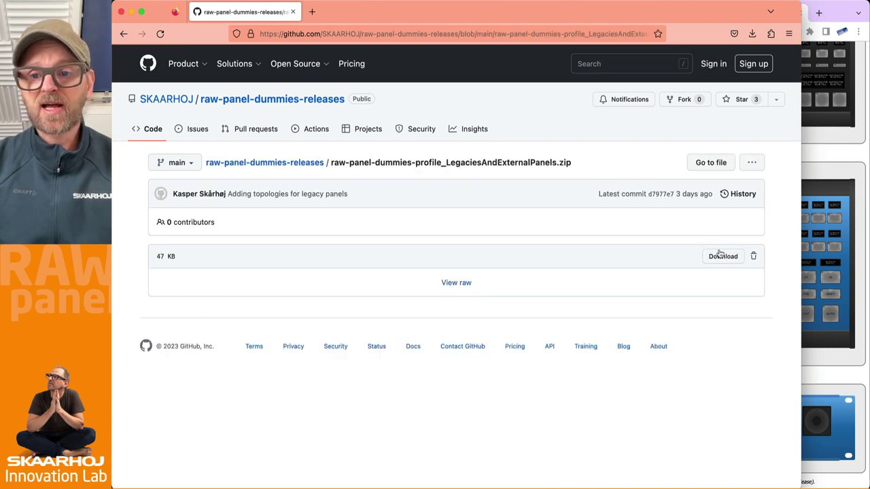
click(718, 257)
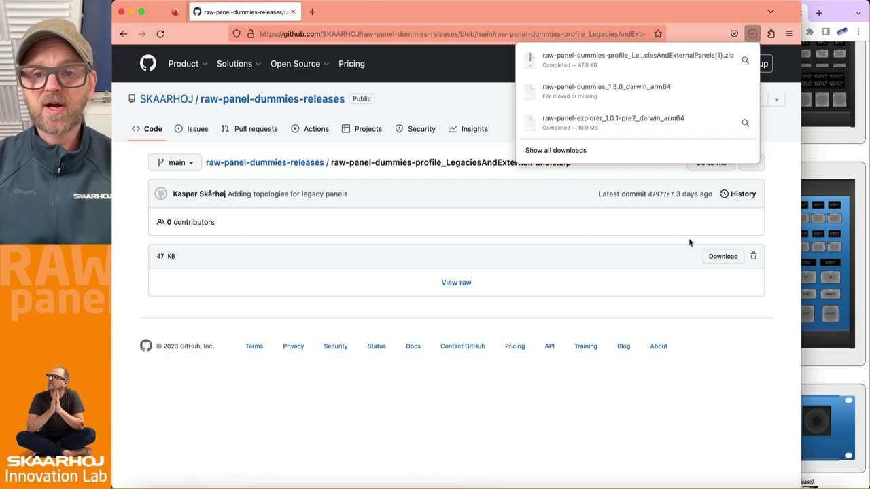
click(657, 61)
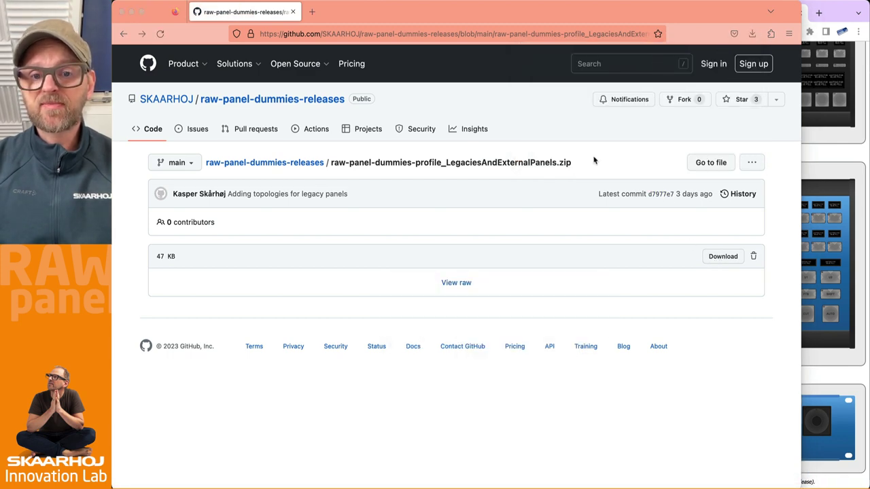
double_click(396, 51)
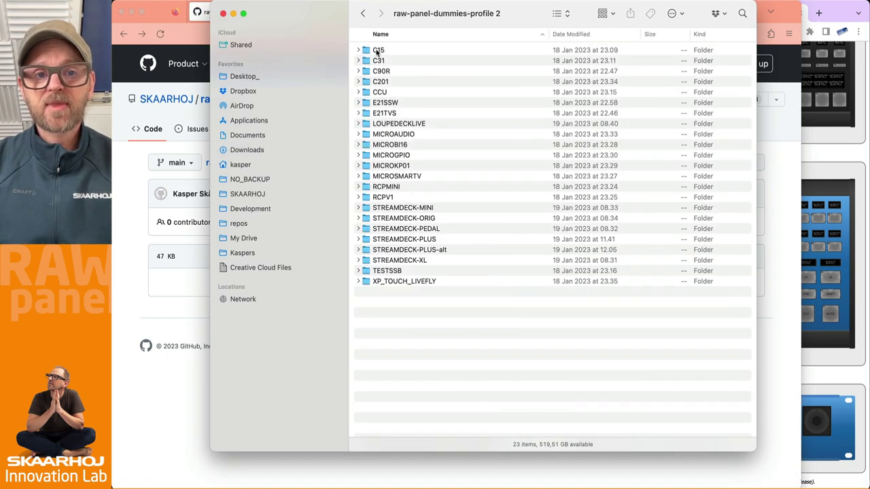